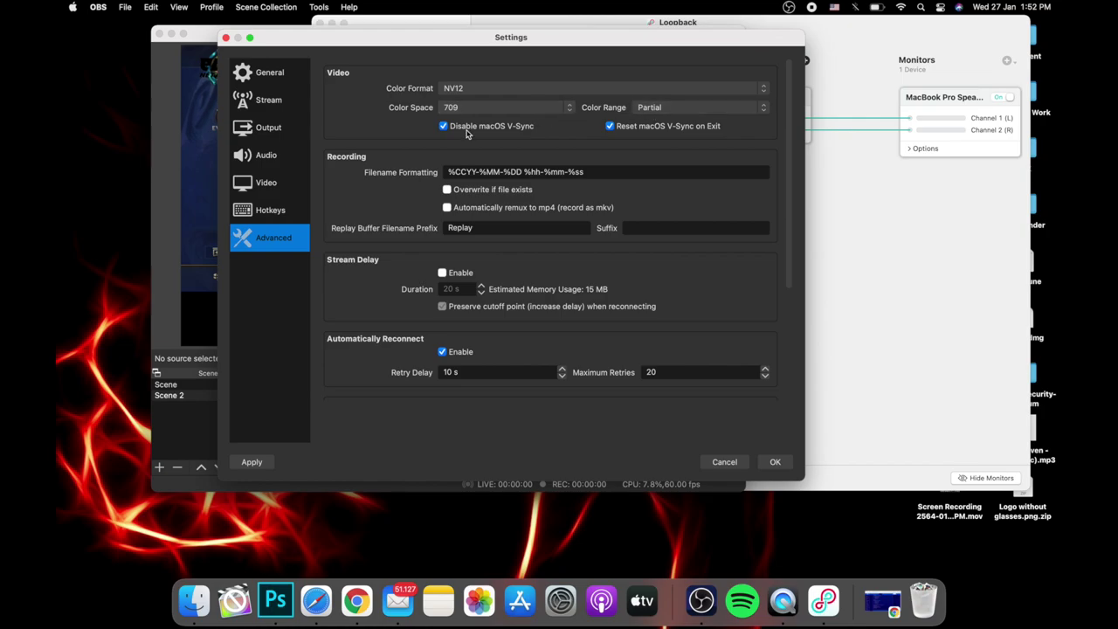
Review the Advanced, Video and General pages of the OBS settings, and close the settings window
scroll(401, 183, "down", 2)
scroll(401, 183, "up", 2)
left_click(288, 184)
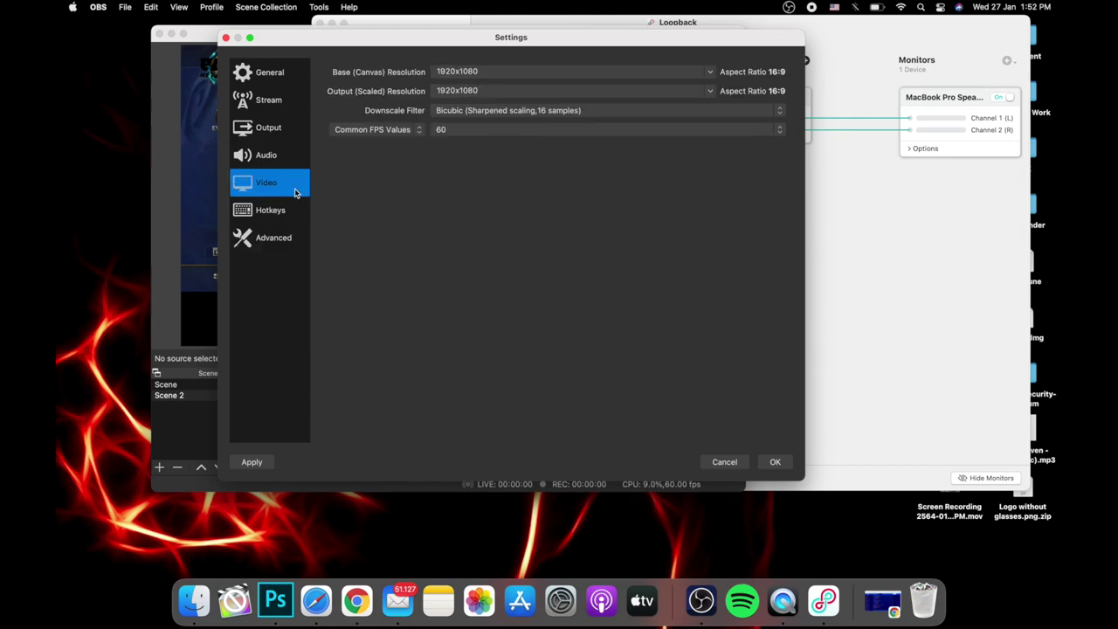
left_click(273, 203)
key("Up")
key("Up")
key("Up")
key("Up")
key("Up")
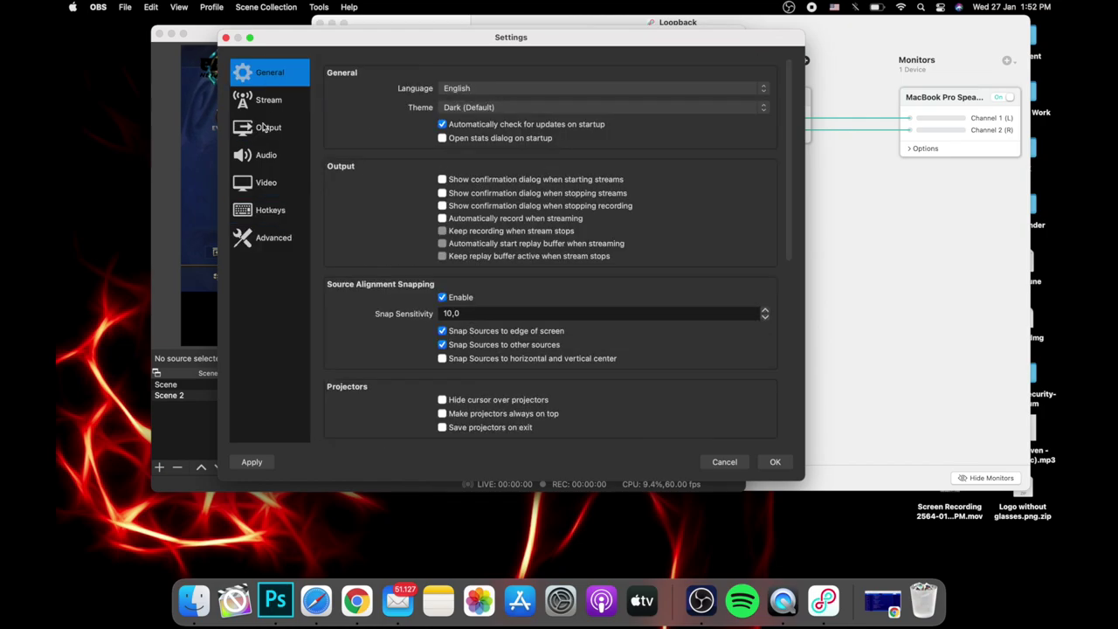
left_click(776, 462)
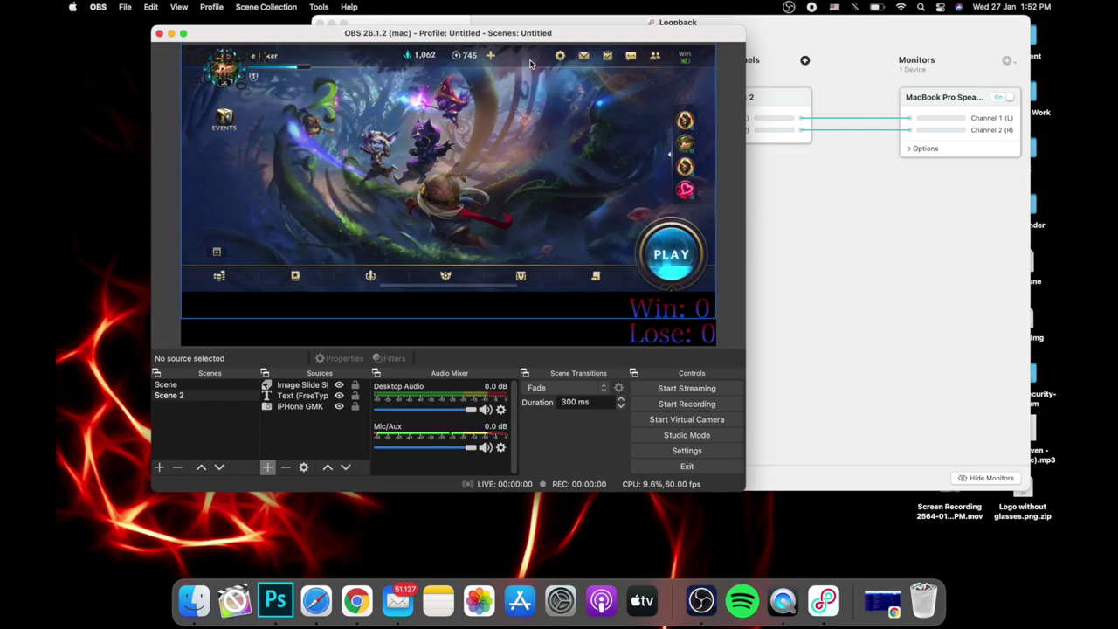
Shift the OBS window slightly, switch to Loopback and minimize its window
left_click_drag(648, 32, 624, 31)
left_click(750, 29)
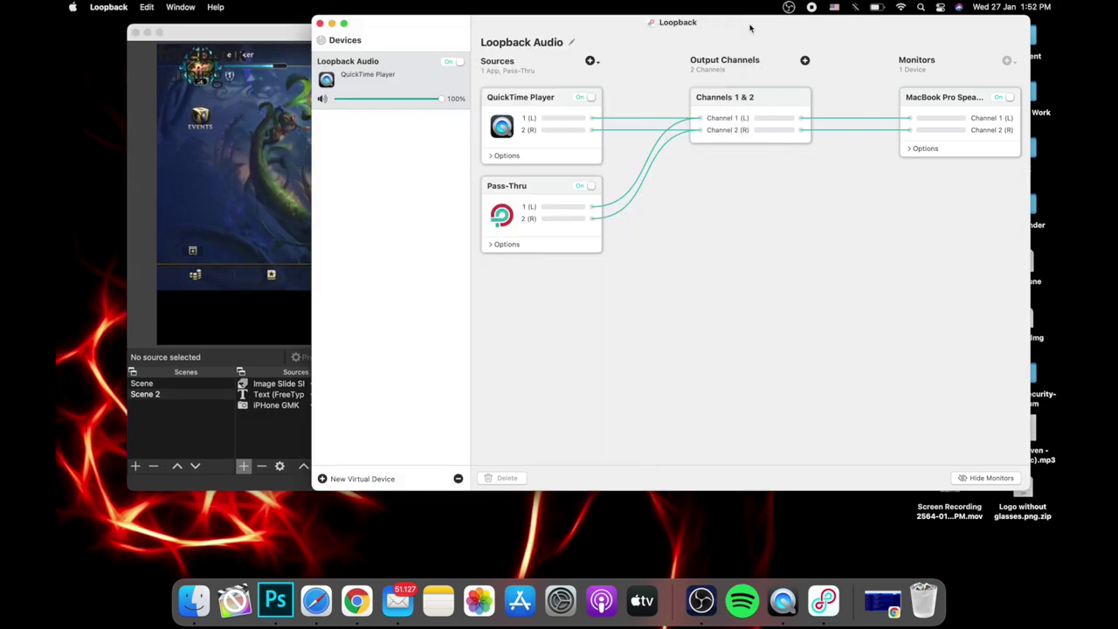
left_click(333, 25)
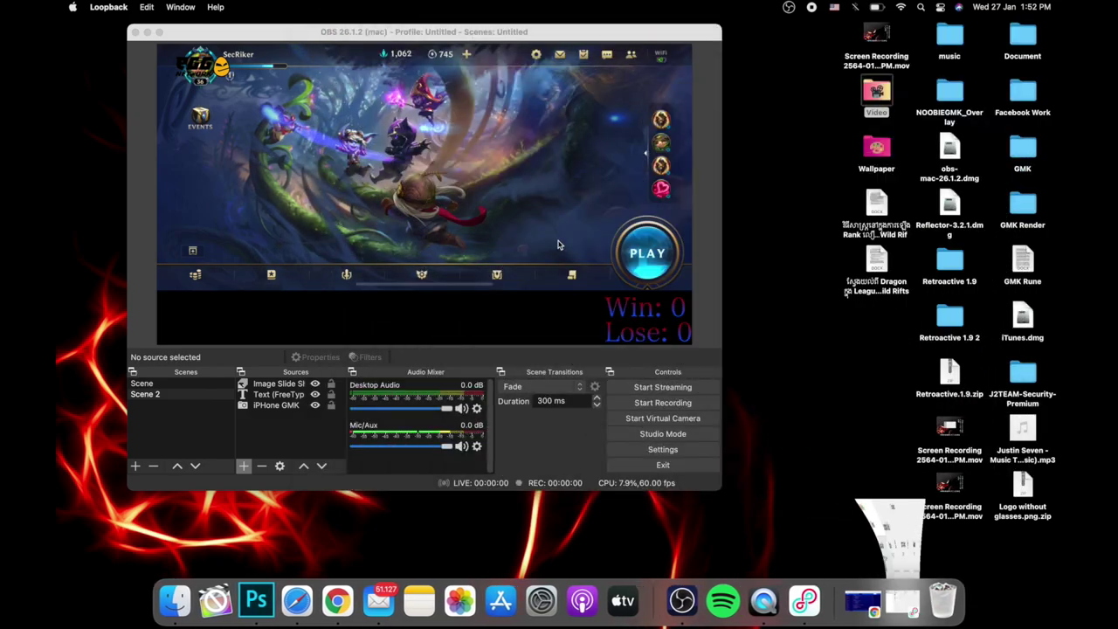
Switch to QuickTime Player and open a new movie recording
left_click(762, 600)
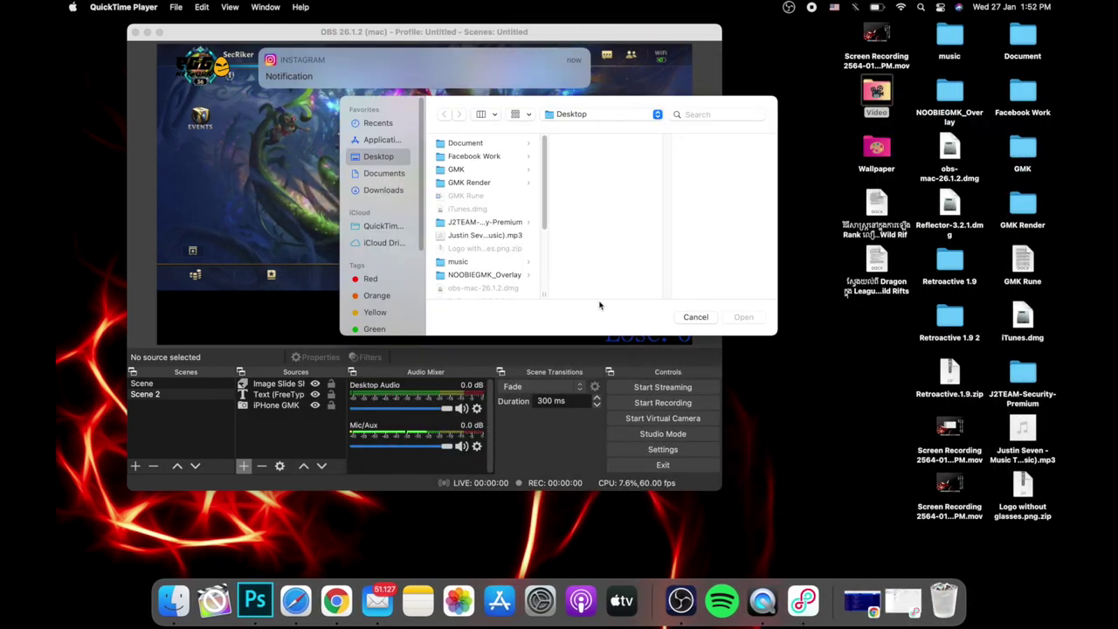
left_click(174, 6)
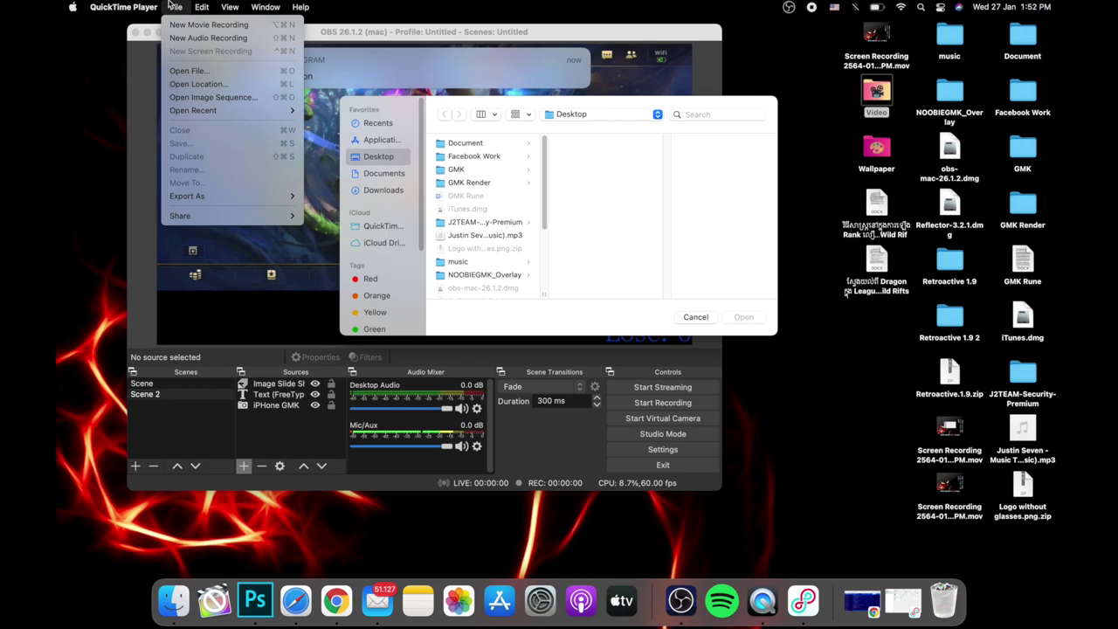
left_click(190, 24)
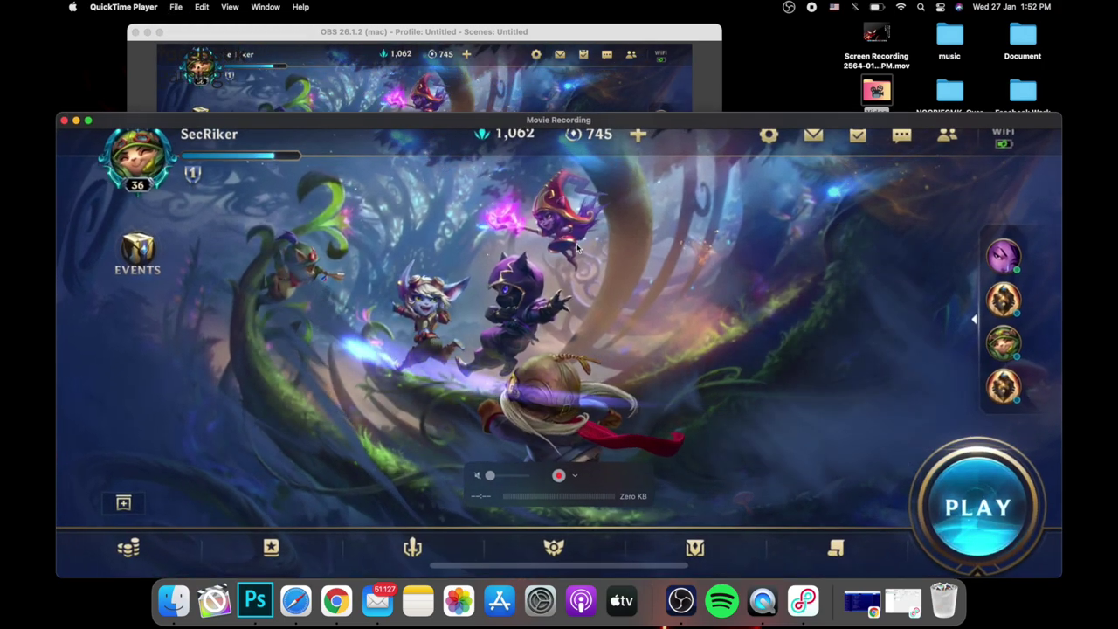
Switch the movie recording's camera to FaceTime HD Camera (Built-in) and back to the iPhone
left_click(574, 475)
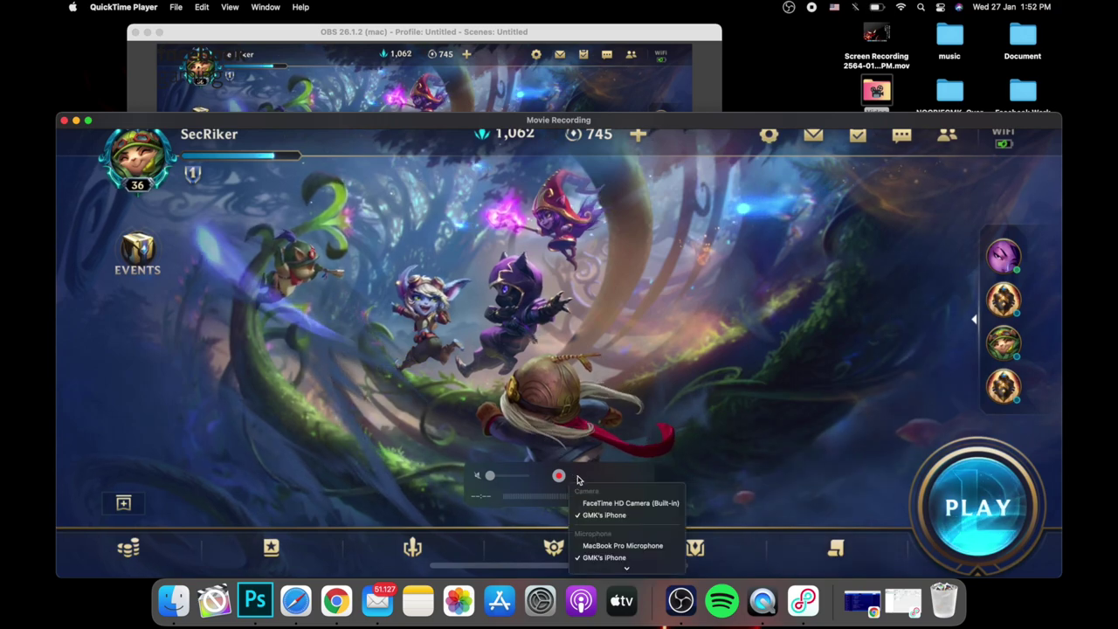
left_click(635, 515)
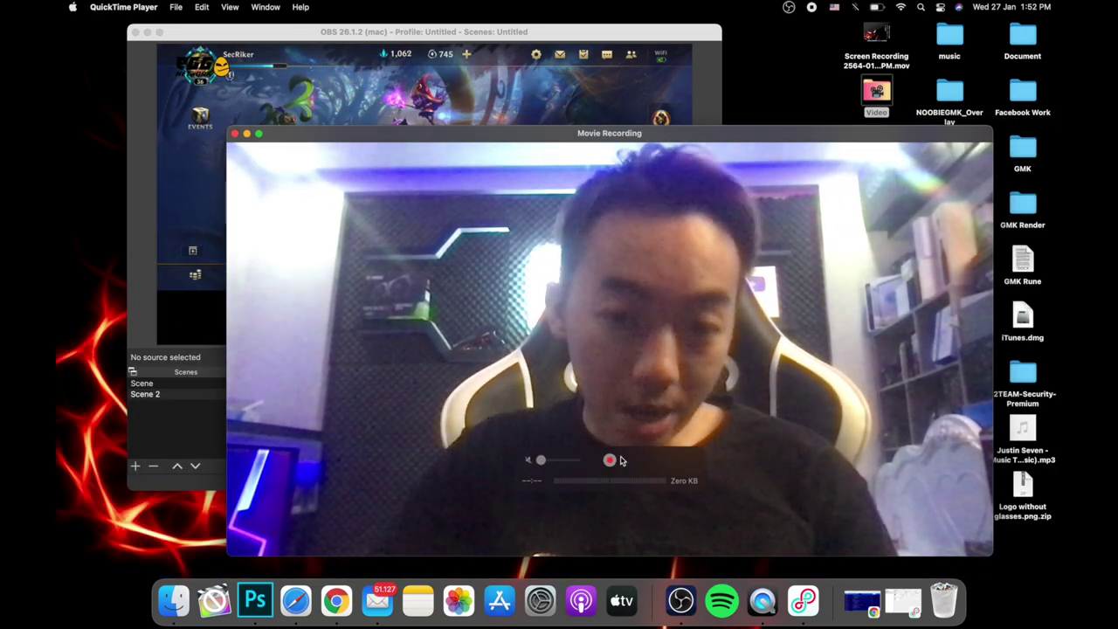
left_click(627, 463)
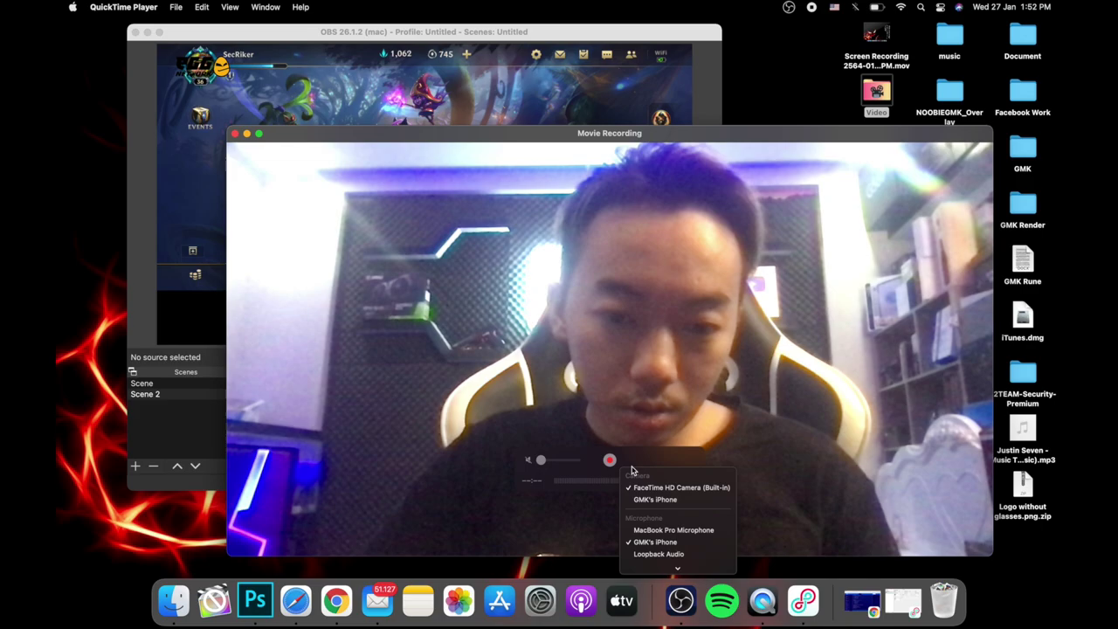
left_click(644, 499)
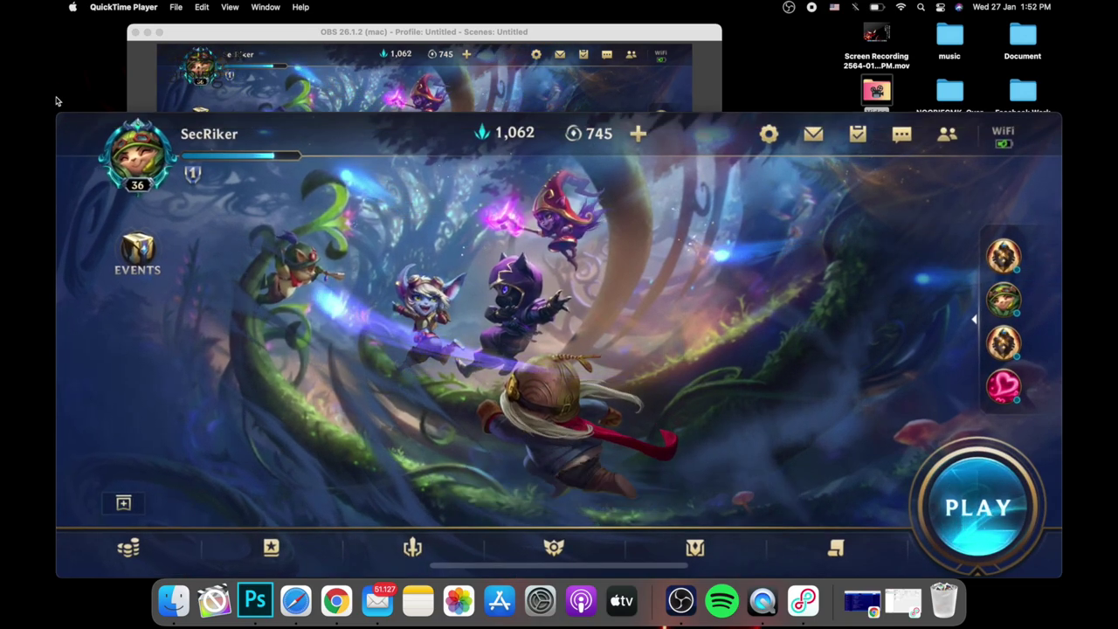
Shrink the Movie Recording window and raise its monitoring volume to about half
left_click_drag(63, 114, 655, 140)
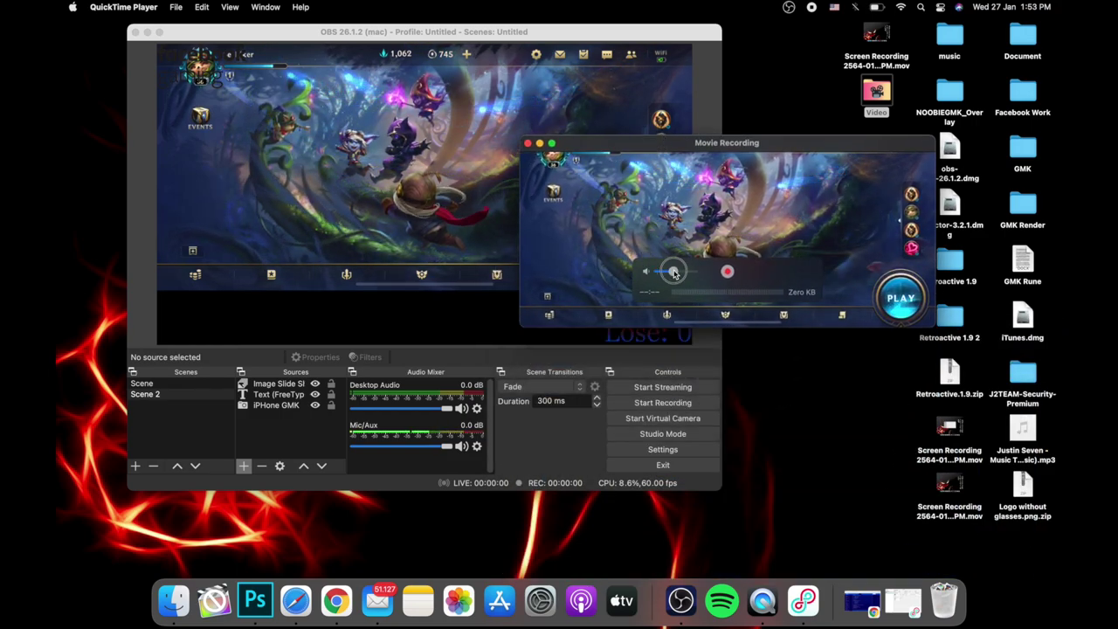
left_click_drag(673, 274, 665, 273)
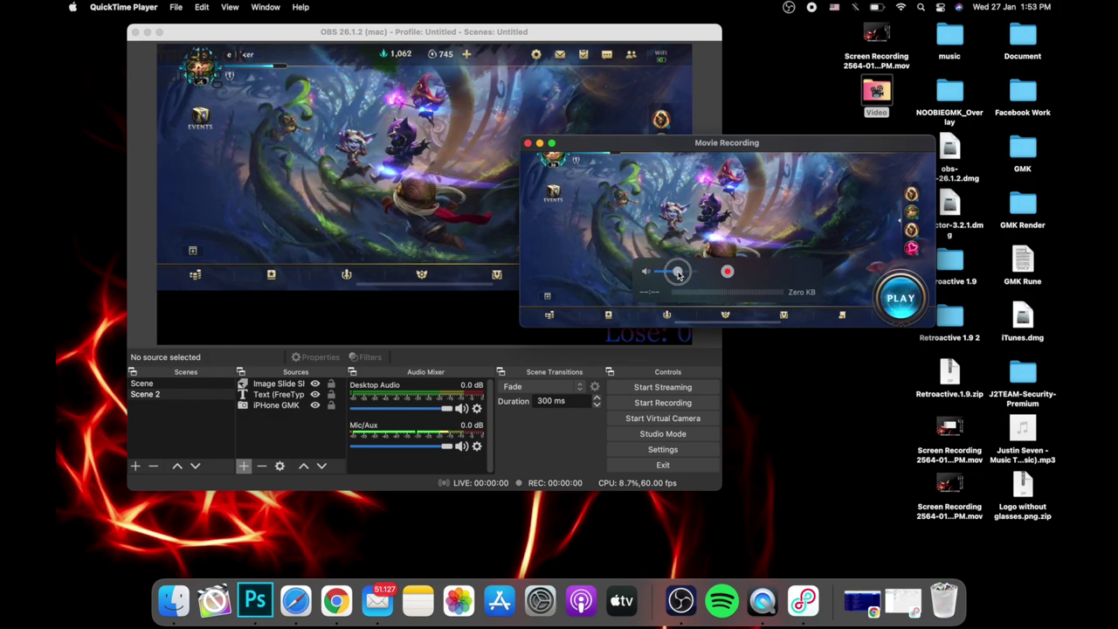
In OBS, add a Video Capture Device source using FaceTime HD Camera (Built-in), and shrink it at the preview's left edge
left_click(281, 435)
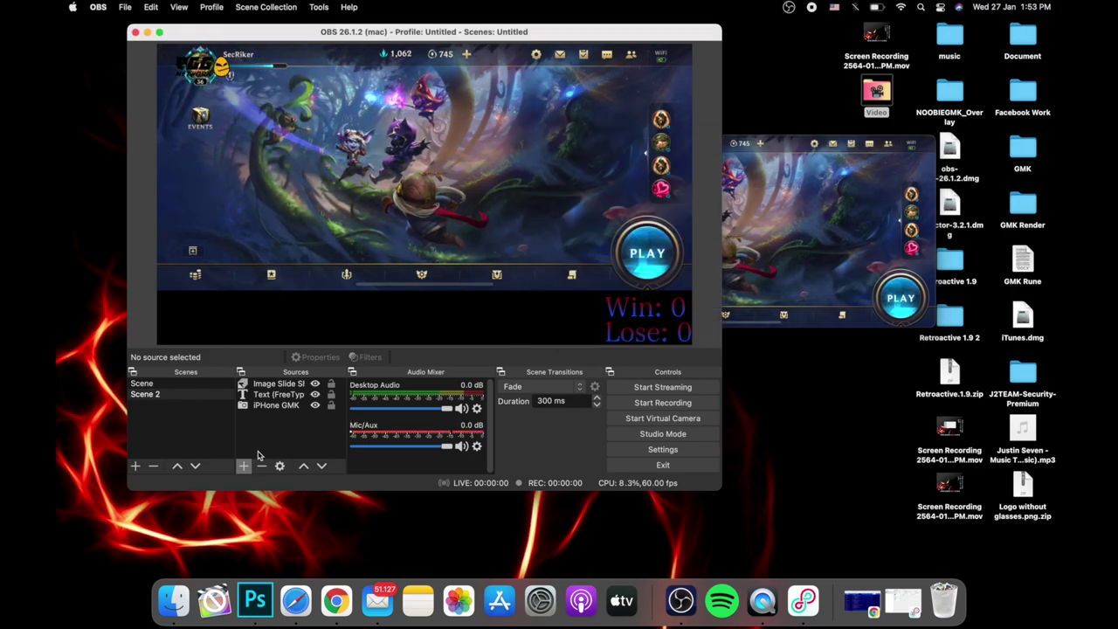
left_click(243, 465)
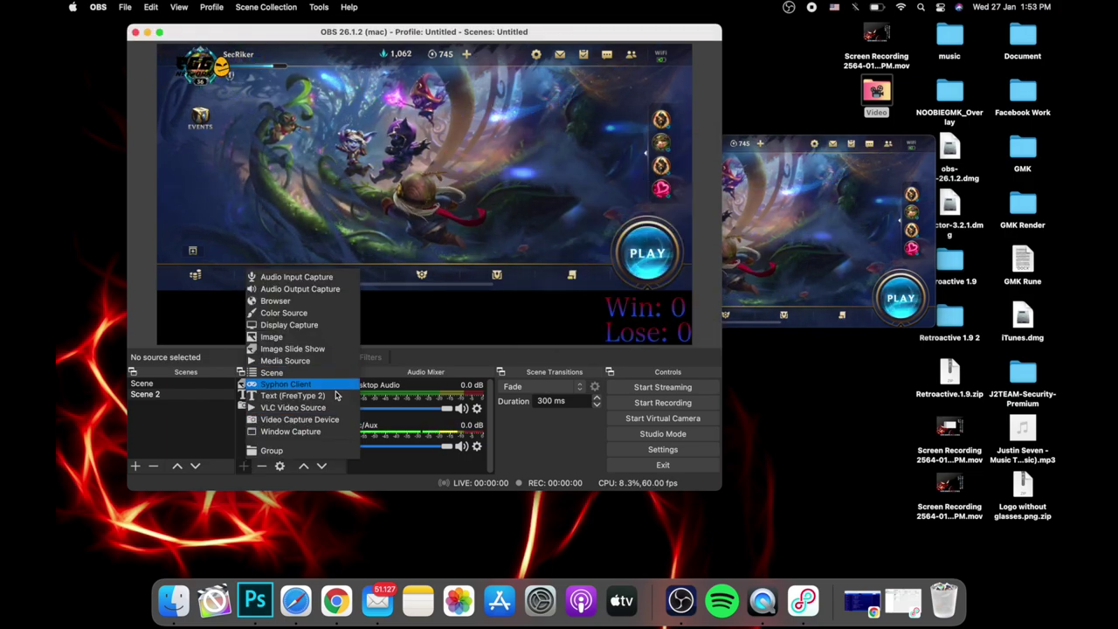
left_click(300, 419)
key("Return")
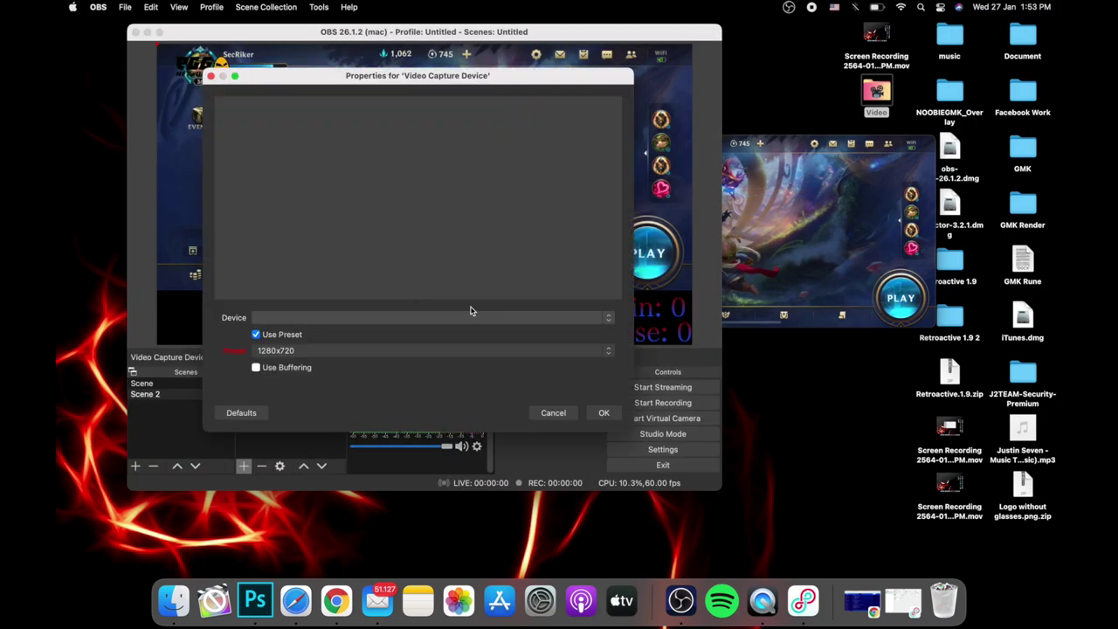
left_click(427, 316)
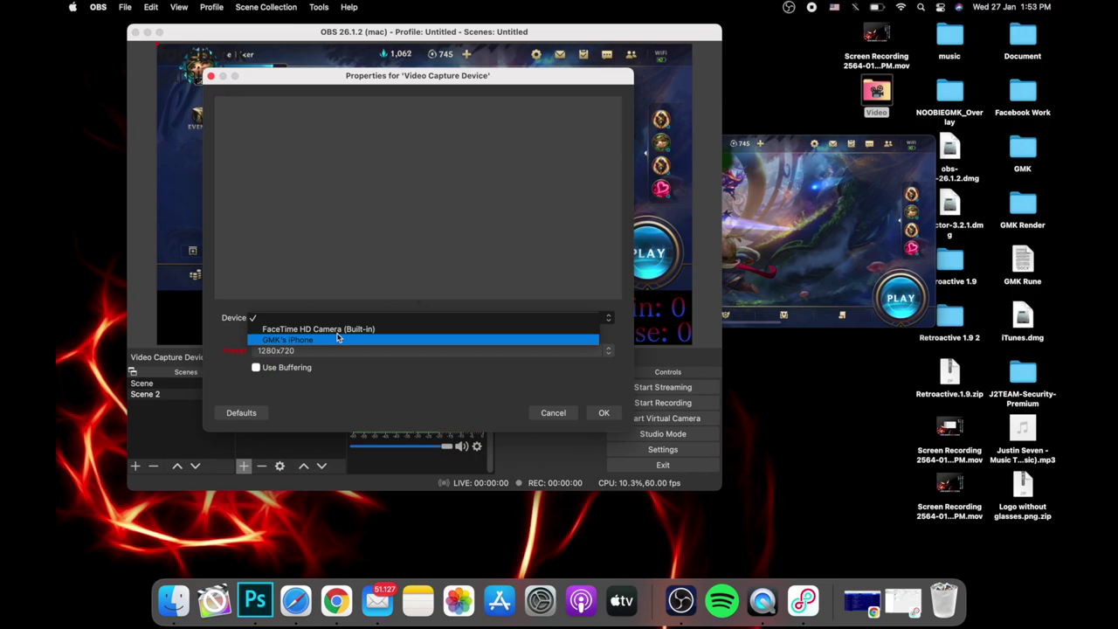
left_click(318, 329)
left_click(597, 413)
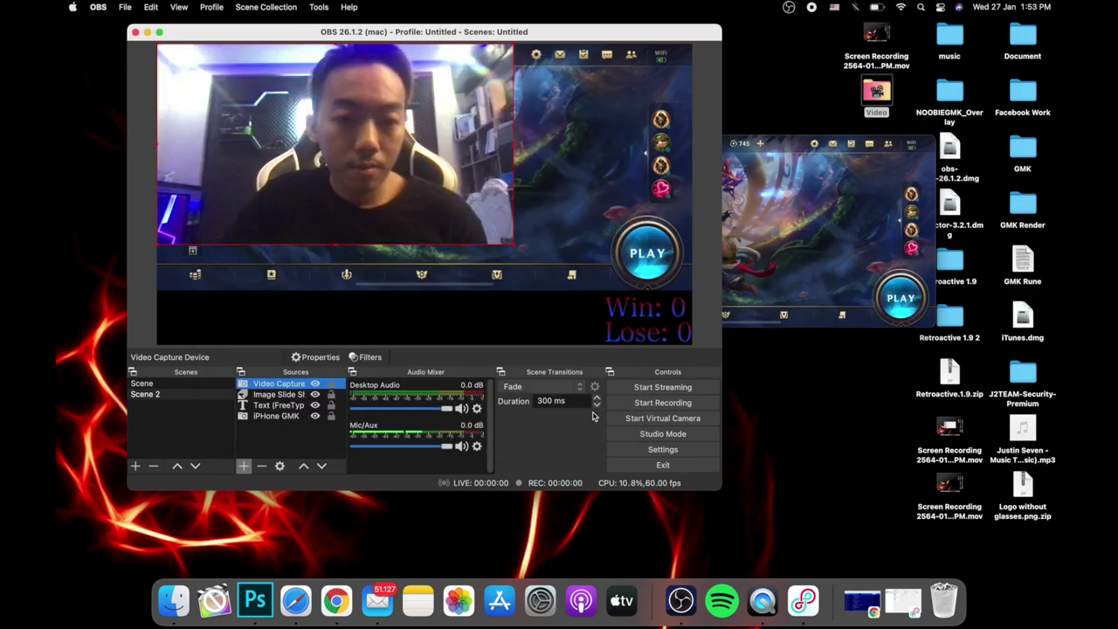
left_click_drag(514, 42, 210, 177)
Move the Movie Recording window over the OBS preview, and restore and reposition the Loopback window
left_click(798, 171)
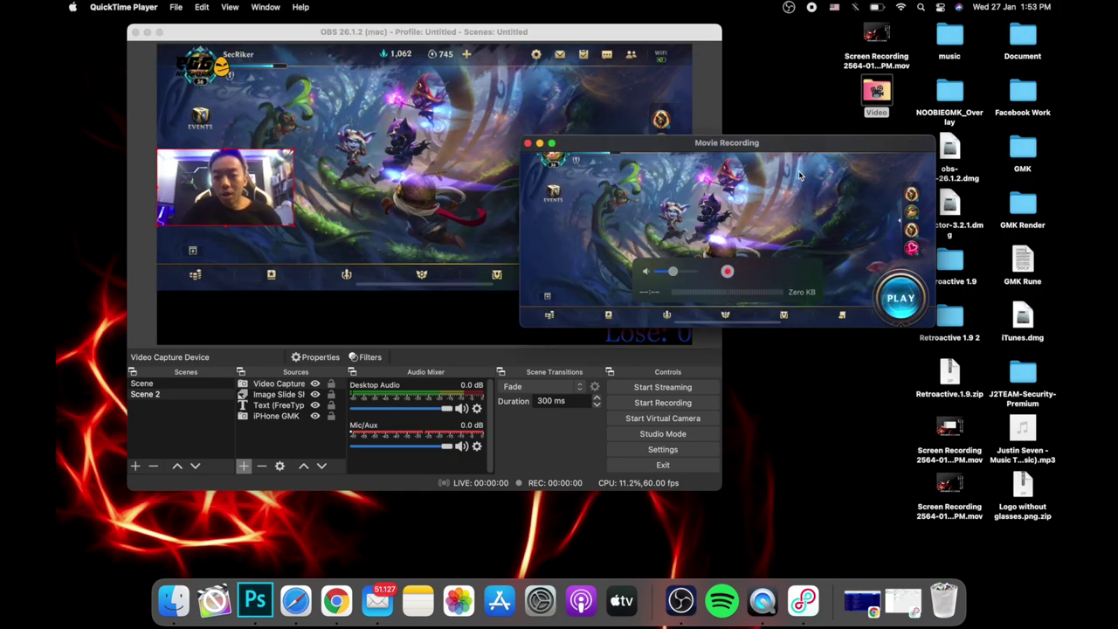
left_click_drag(800, 142, 651, 153)
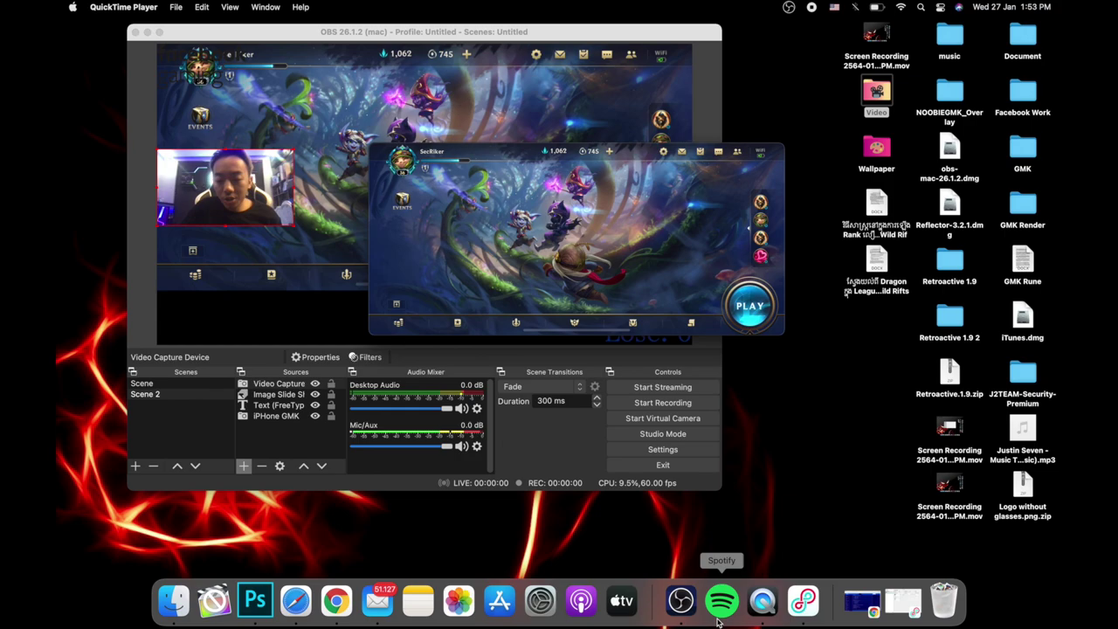
left_click(813, 618)
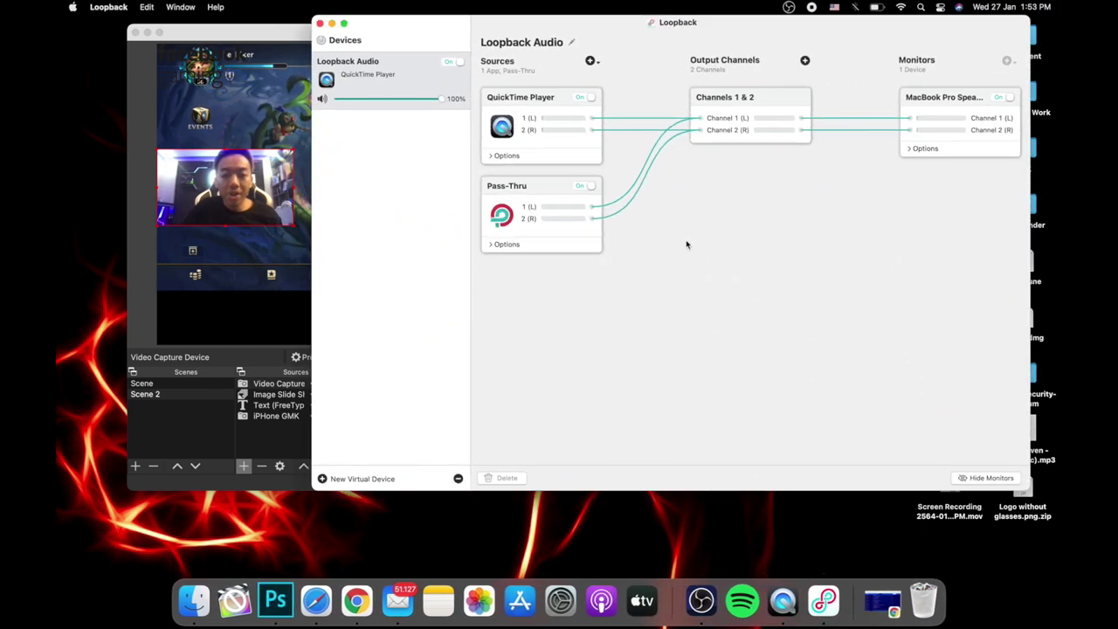
mouse_move(818, 24)
left_mouse_down()
mouse_move(839, 25)
mouse_move(828, 36)
left_mouse_up()
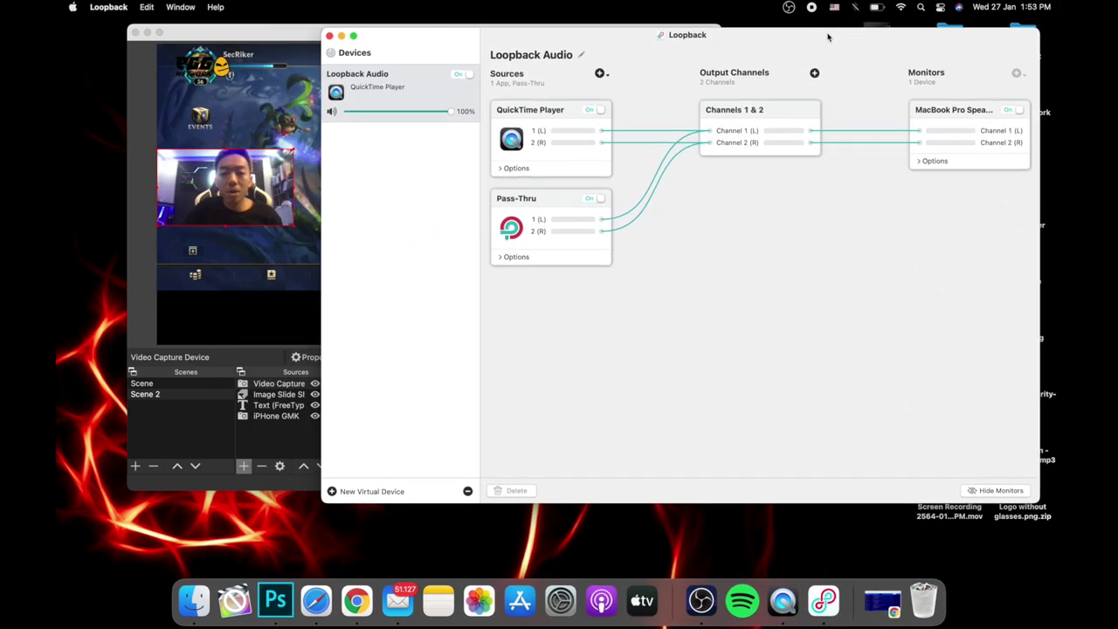
Delete the existing Loopback Audio virtual device and move the Loopback window slightly
left_click(467, 491)
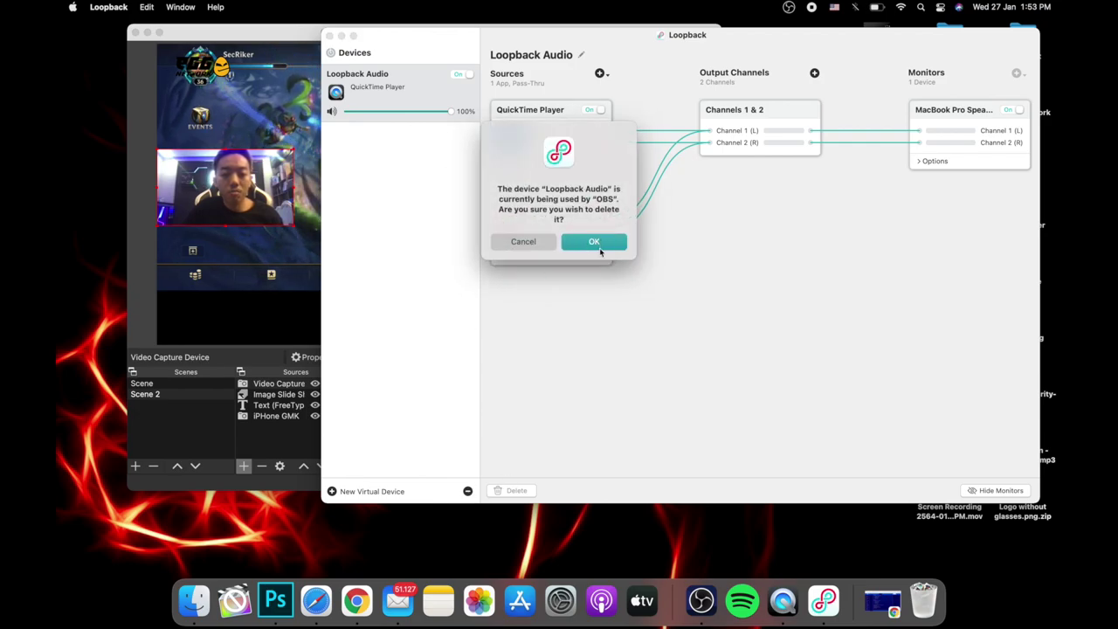
left_click(594, 242)
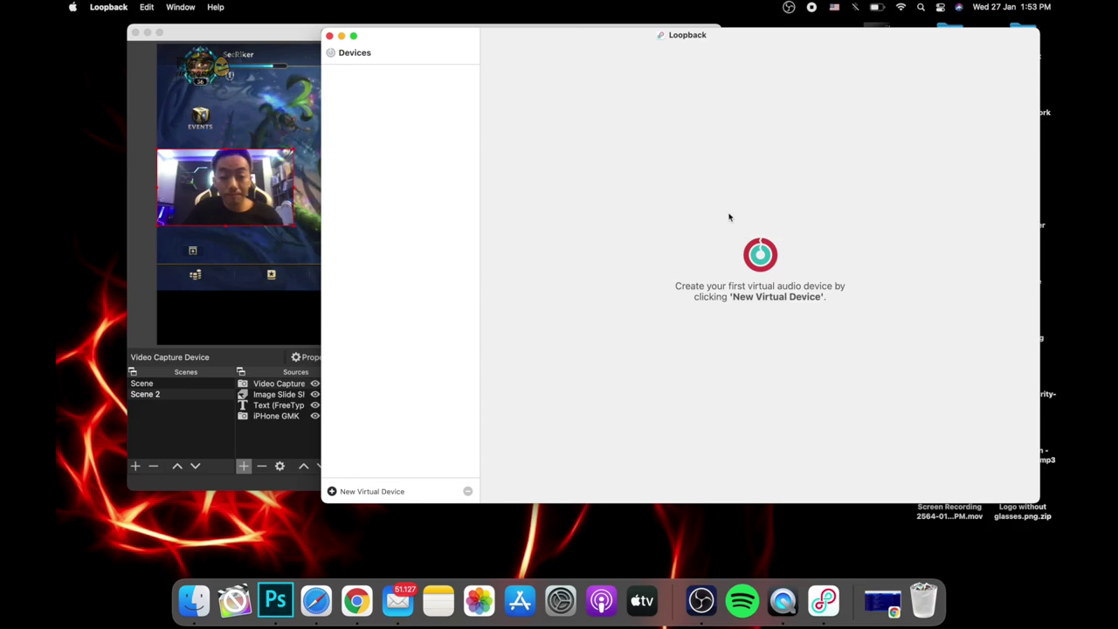
left_click_drag(774, 35, 732, 41)
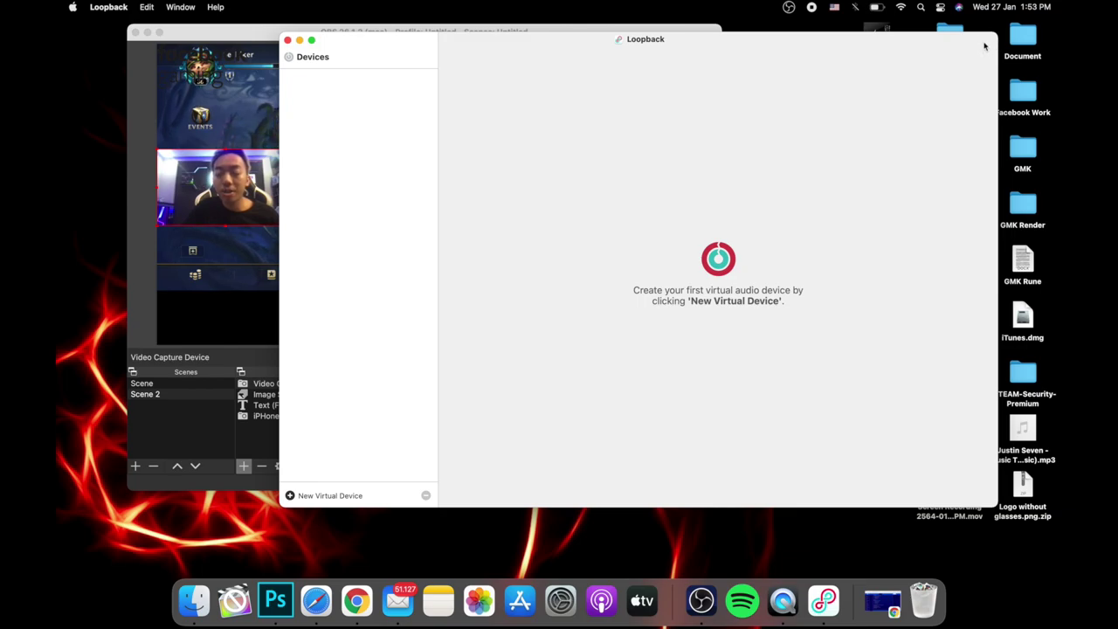
left_click_drag(984, 46, 984, 41)
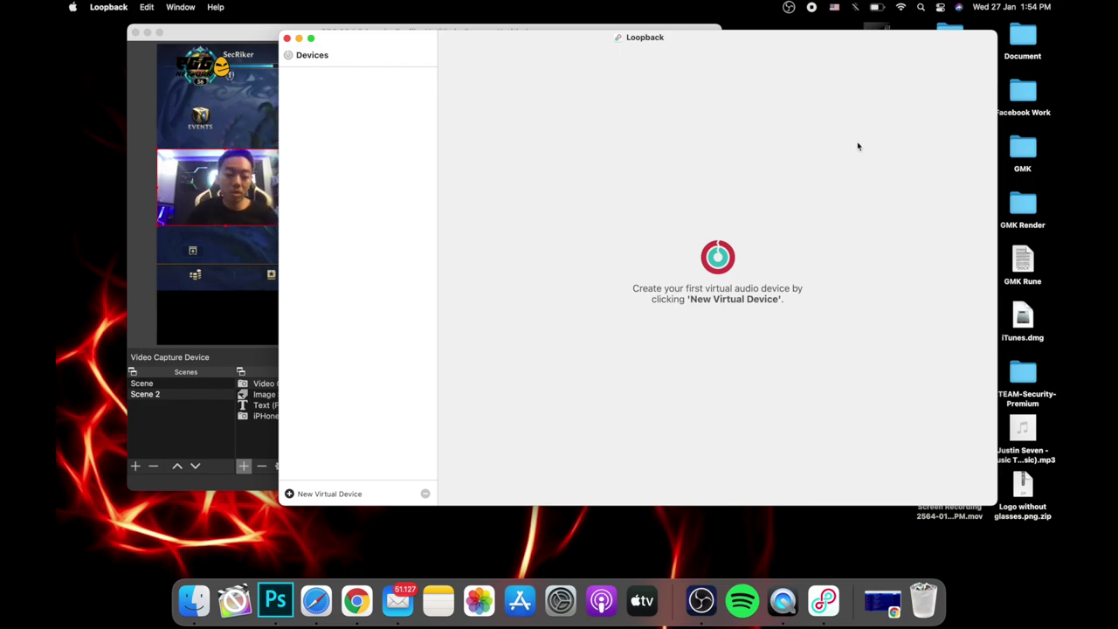
Create a new virtual audio device, keeping the default name Loopback Audio
left_click(289, 495)
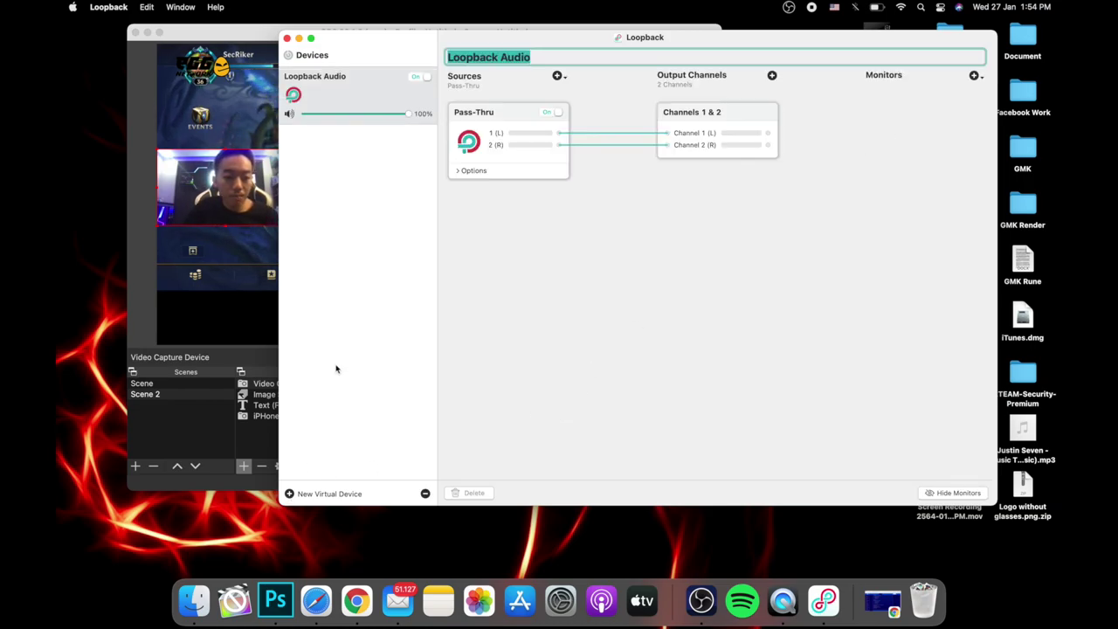
left_click(364, 96)
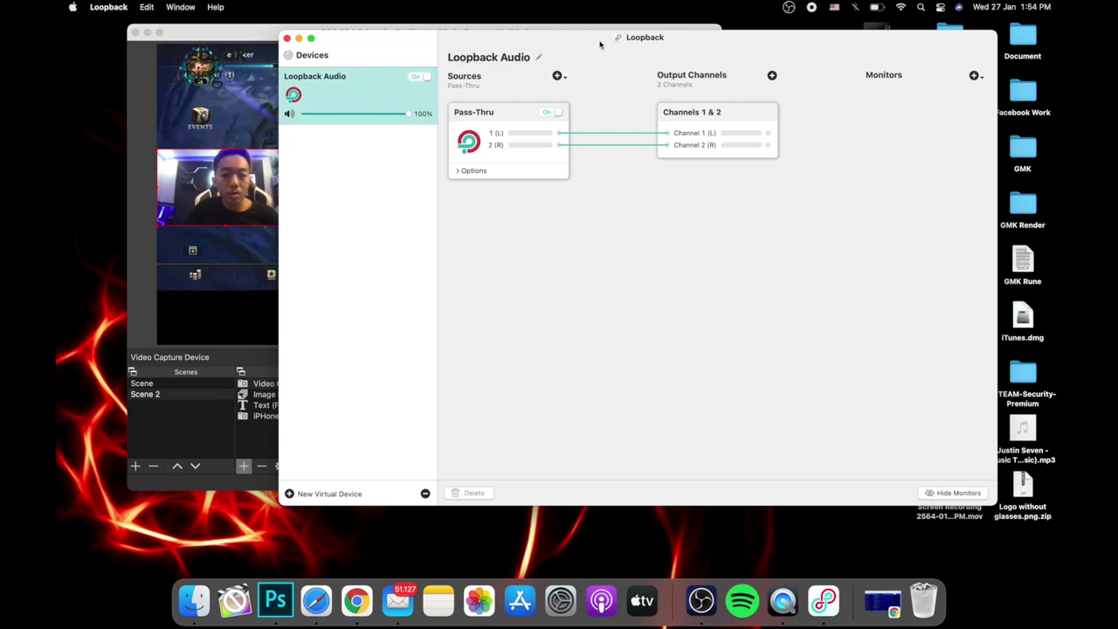
left_click(637, 37)
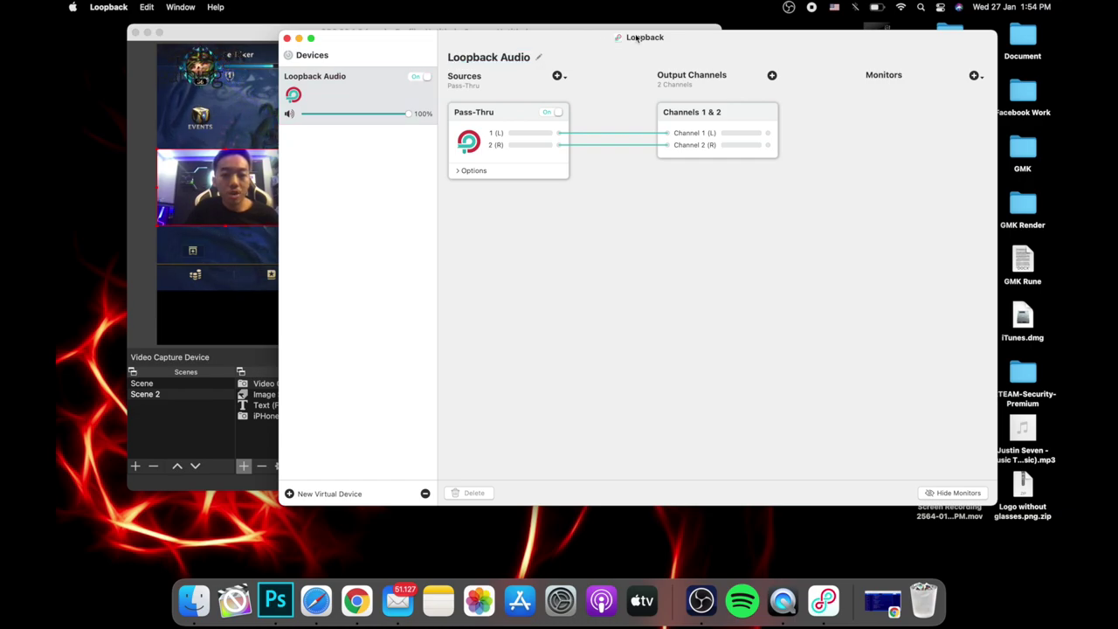
left_click(538, 57)
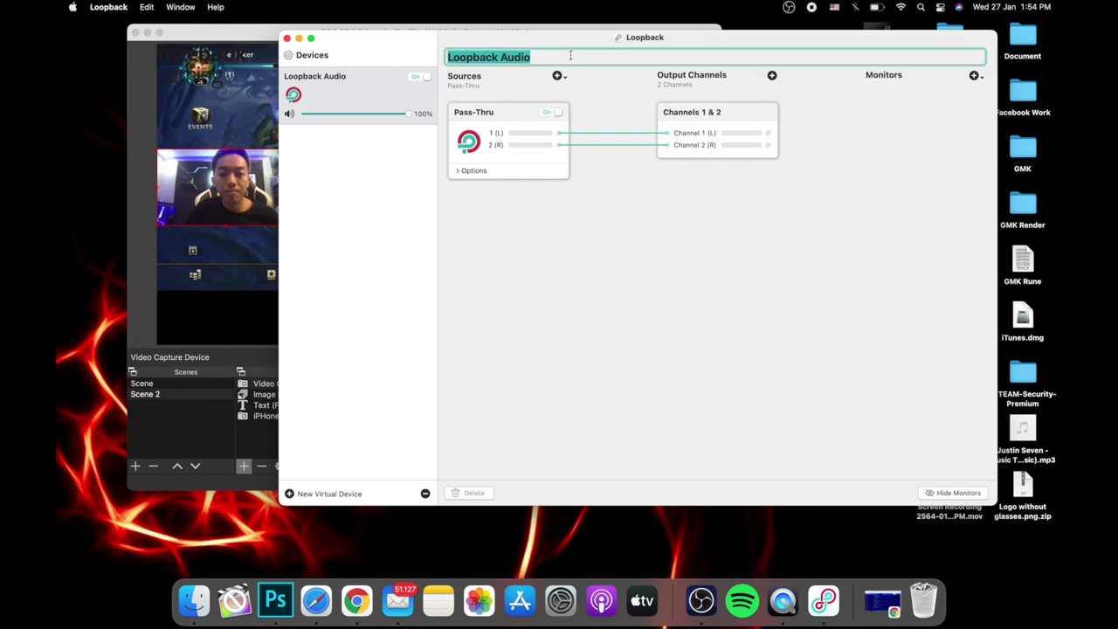
left_click(412, 83)
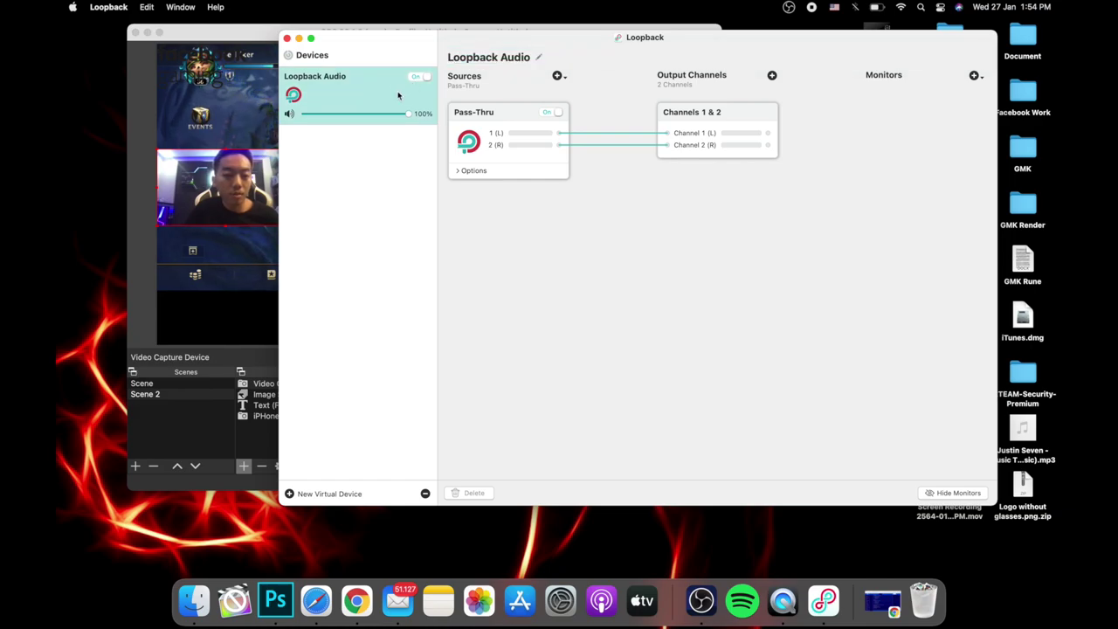
Add QuickTime Player as a source of the new Loopback Audio device
left_click(559, 76)
key("Escape")
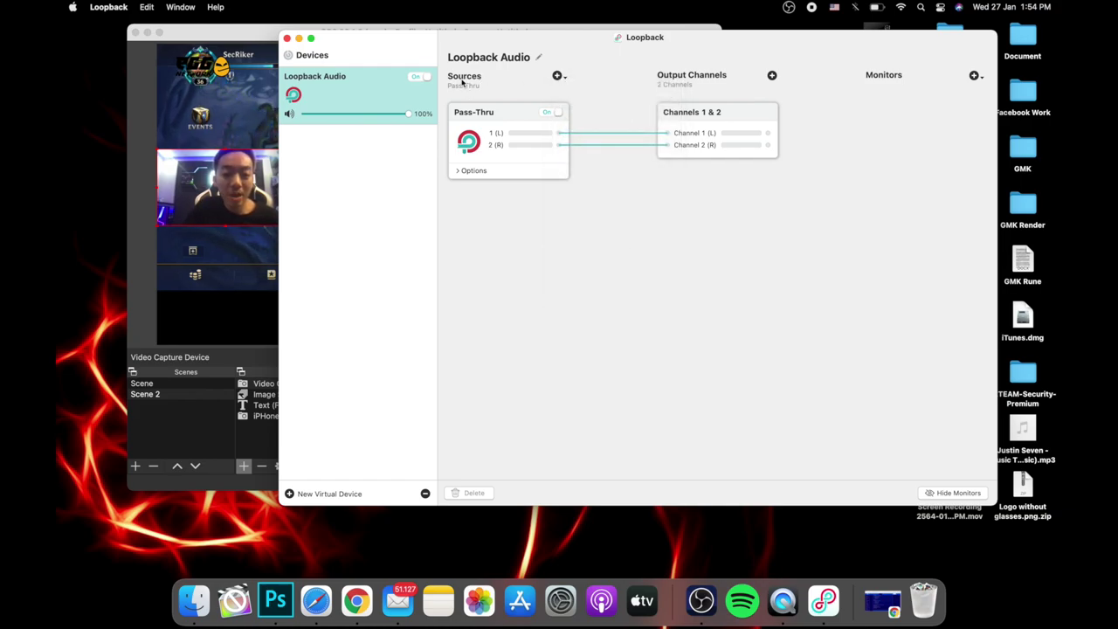
left_click(558, 76)
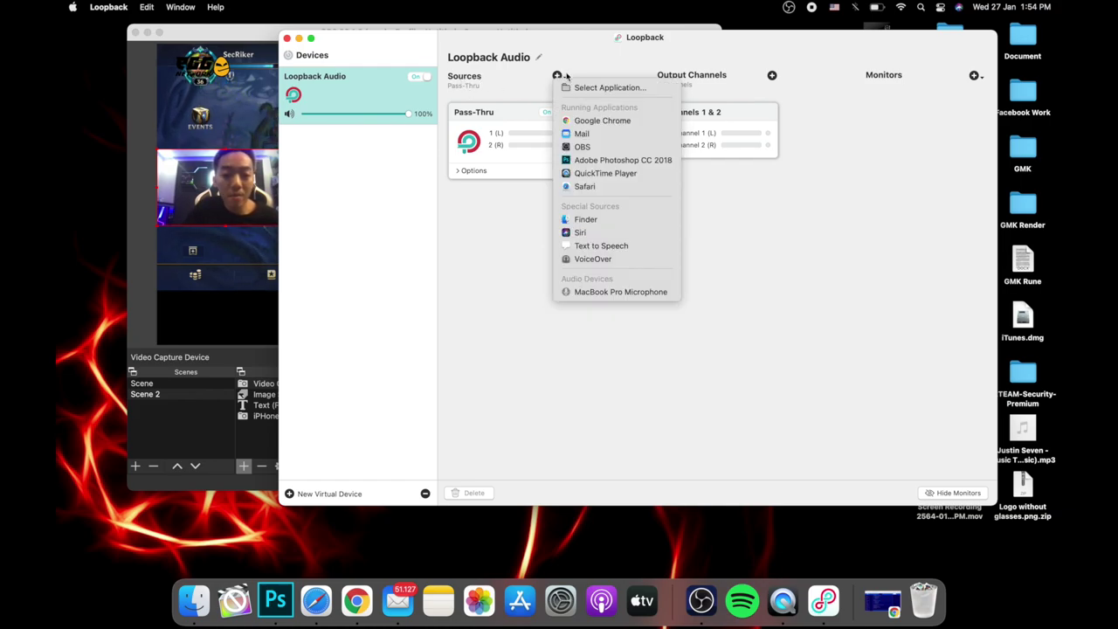
left_click(599, 173)
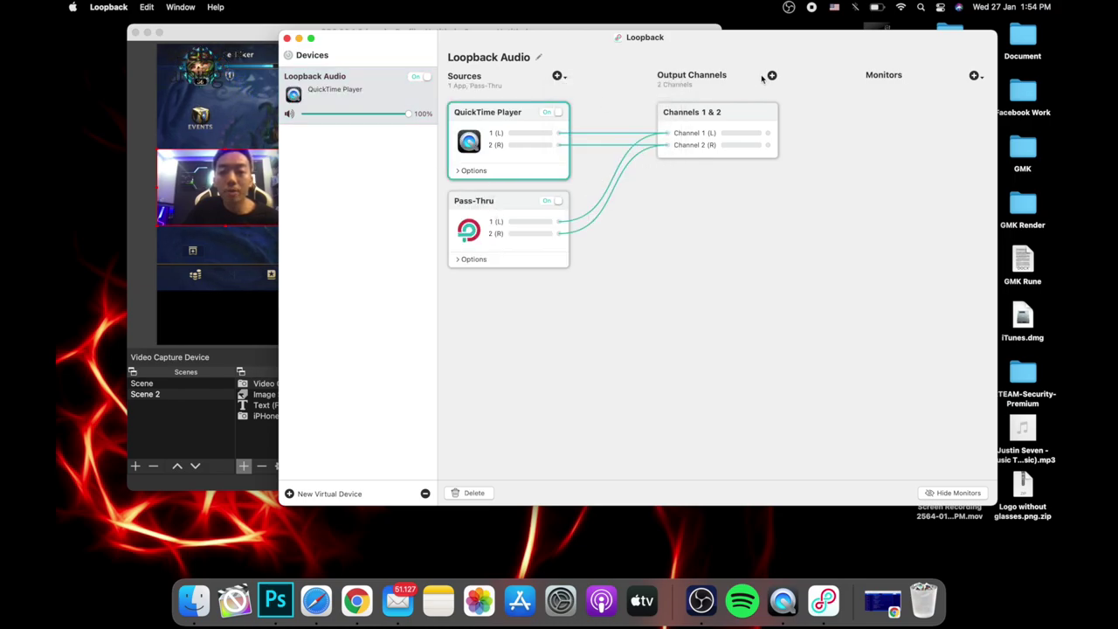
Add MacBook Pro Speakers as a monitor of the Loopback Audio device
left_click(975, 76)
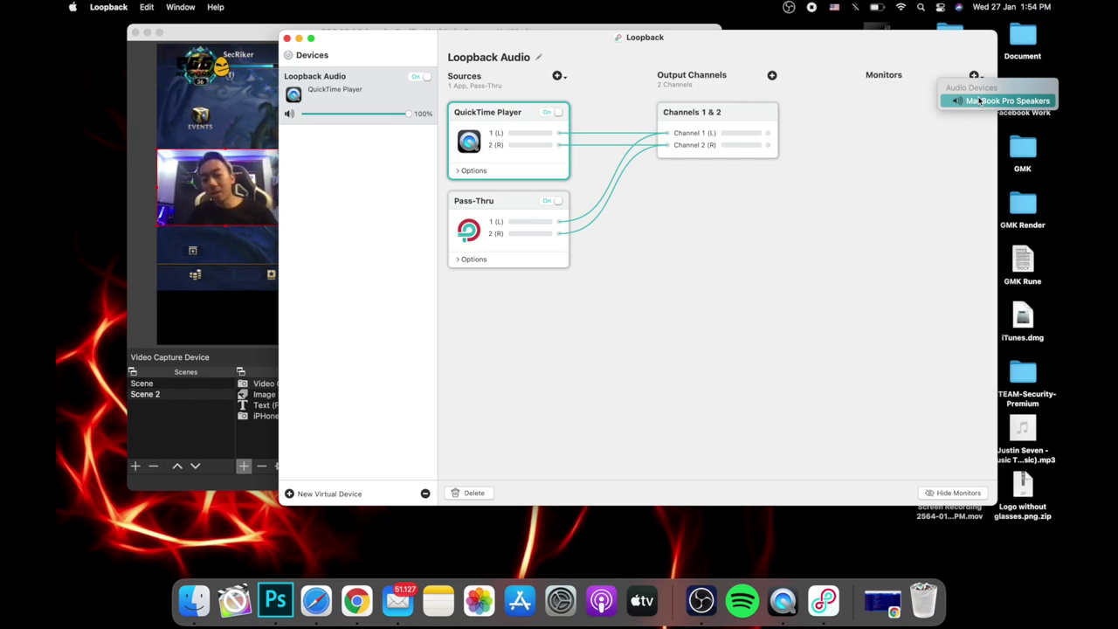
left_click(979, 100)
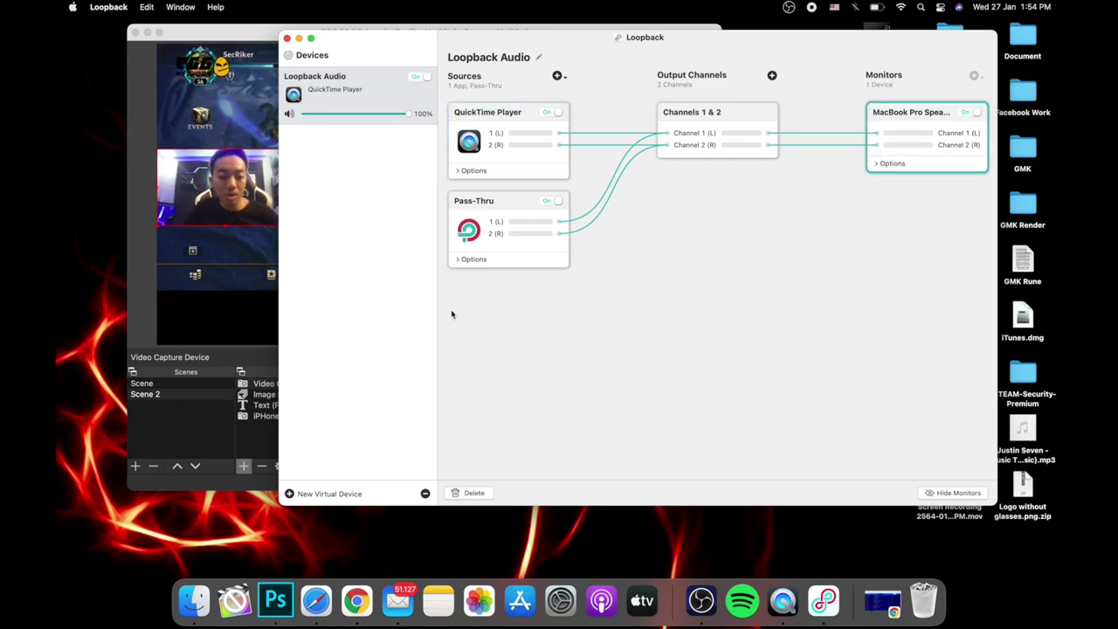
Switch to OBS, add a new Audio Input Capture 2 source using the Loopback Audio device, and check its level in the audio mixer
left_click(277, 410)
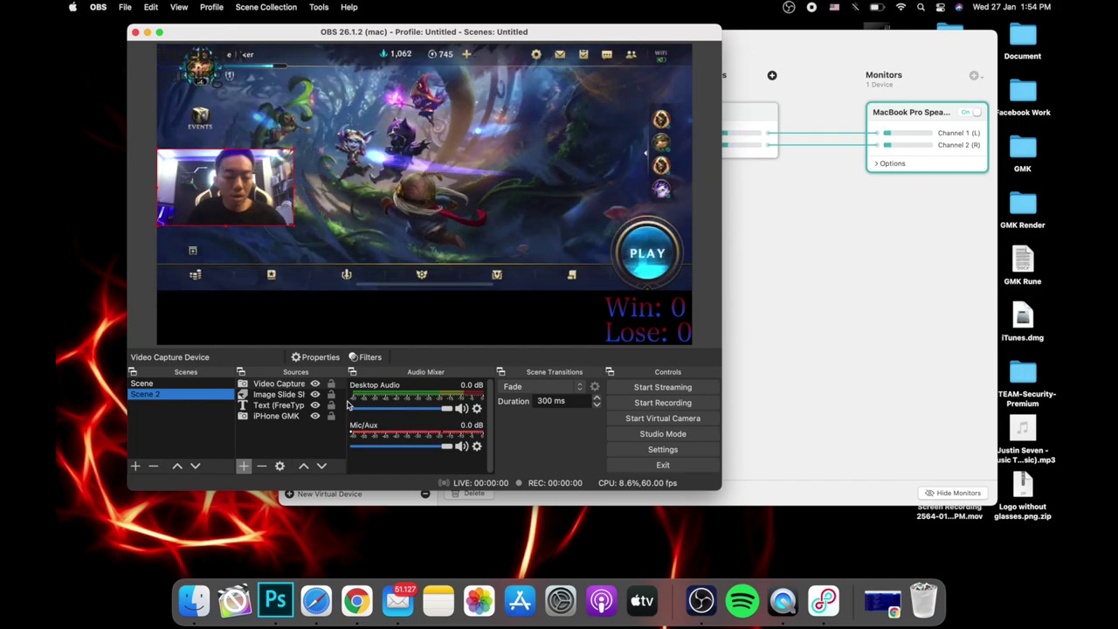
left_click(275, 445)
left_click(242, 466)
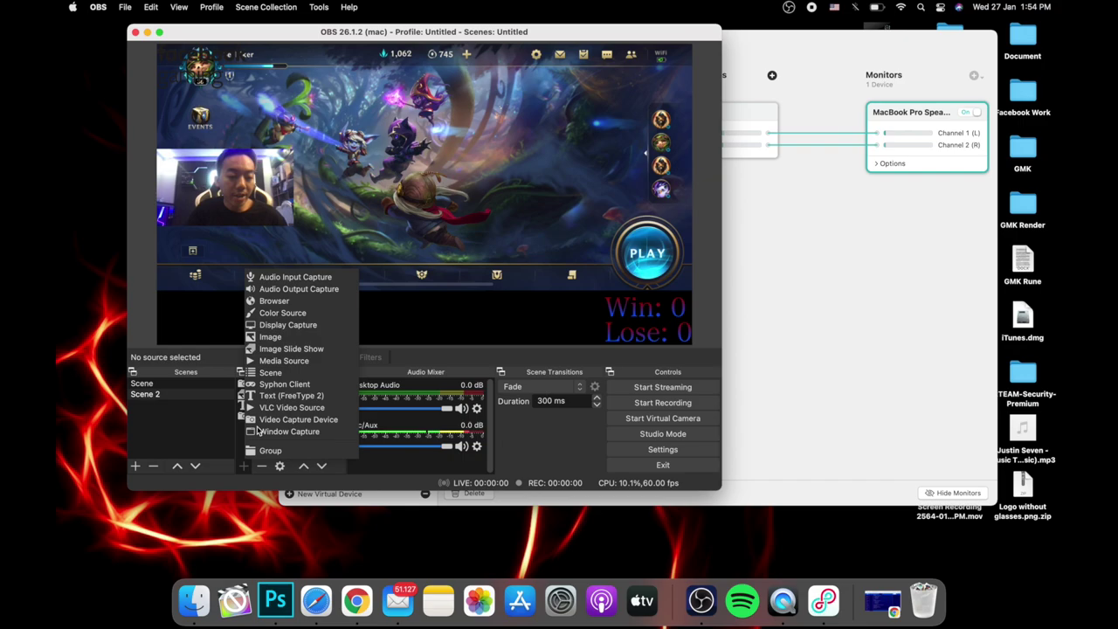
left_click(316, 278)
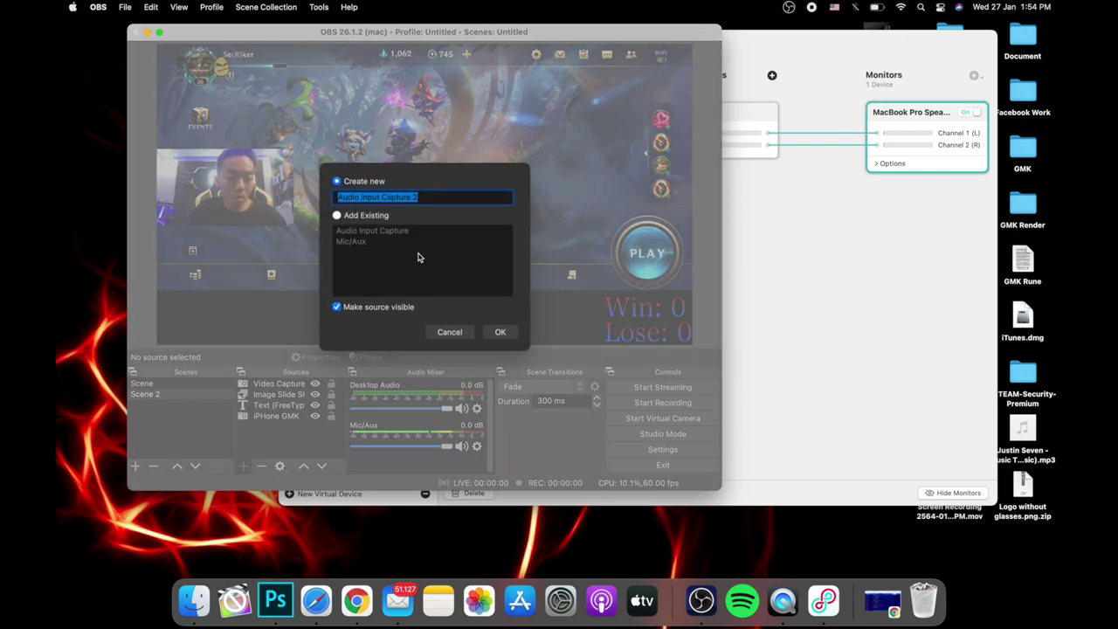
left_click(498, 333)
left_click(396, 112)
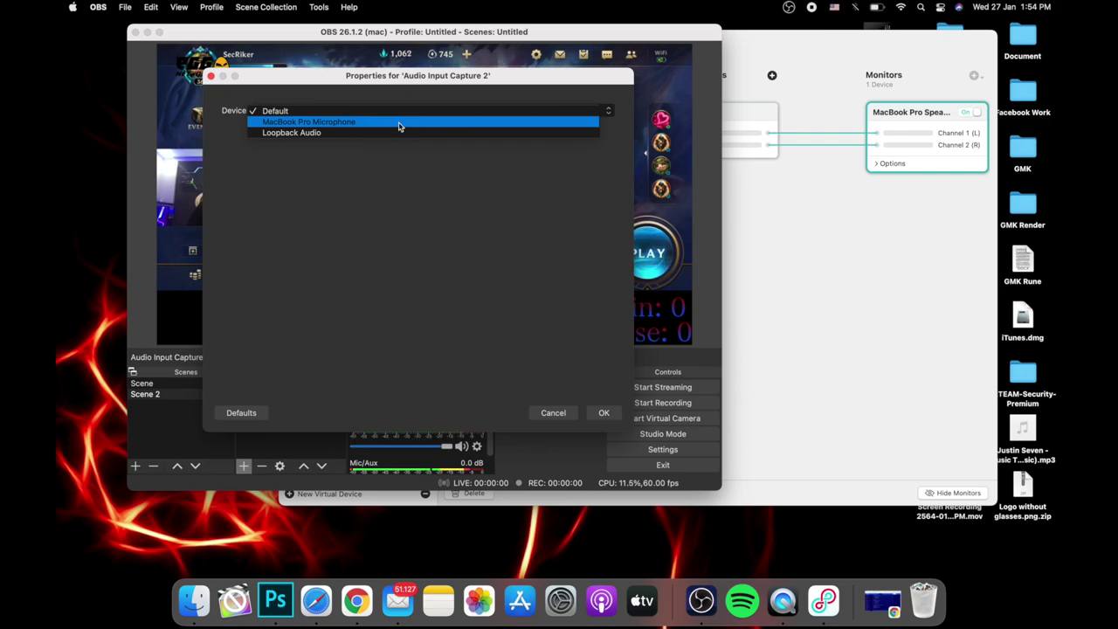
left_click(398, 125)
left_click(369, 112)
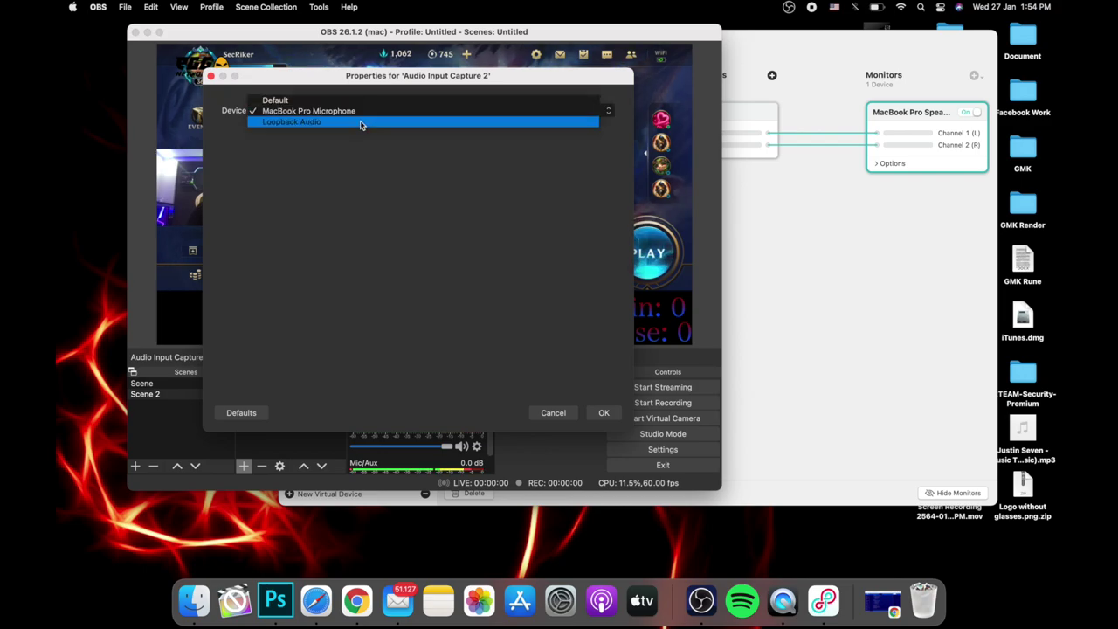
left_click(361, 122)
left_click(601, 411)
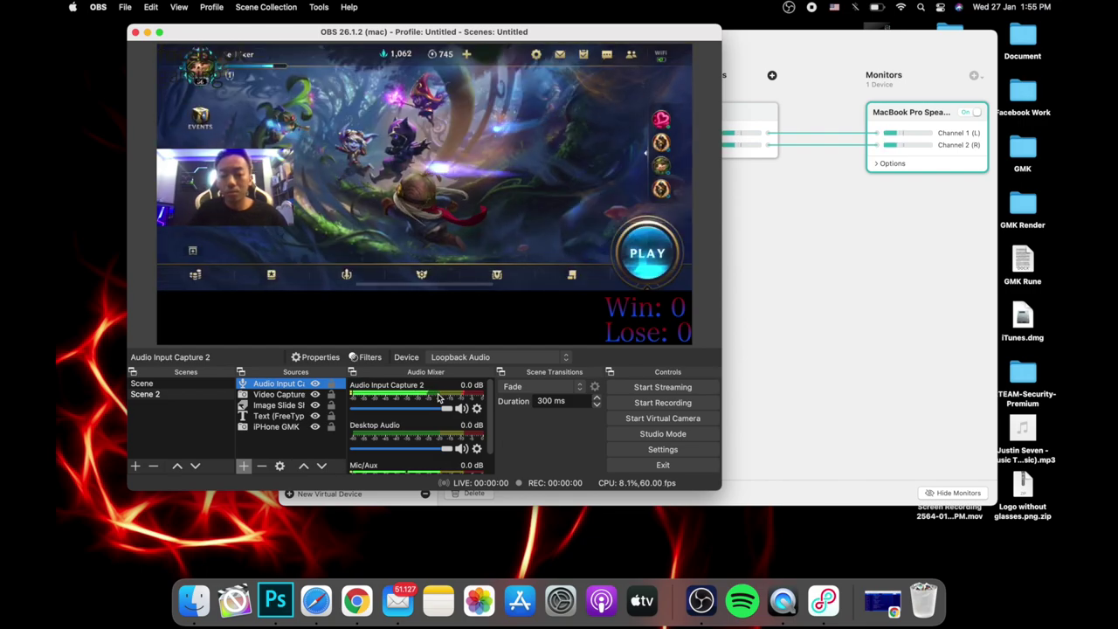
scroll(417, 459, "down", 2)
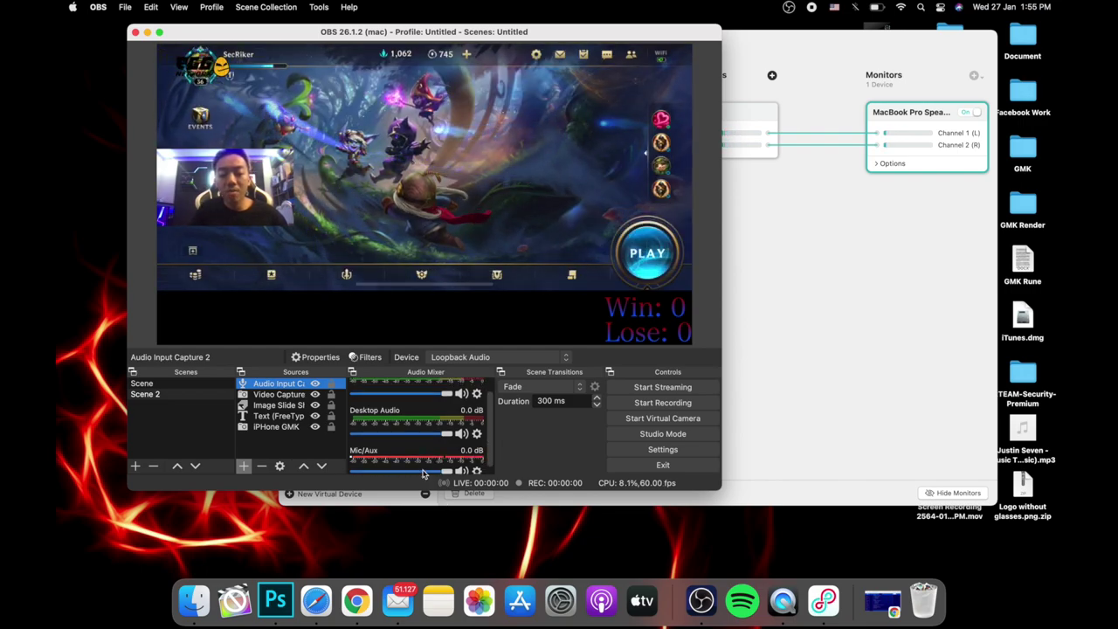
scroll(417, 398, "up", 2)
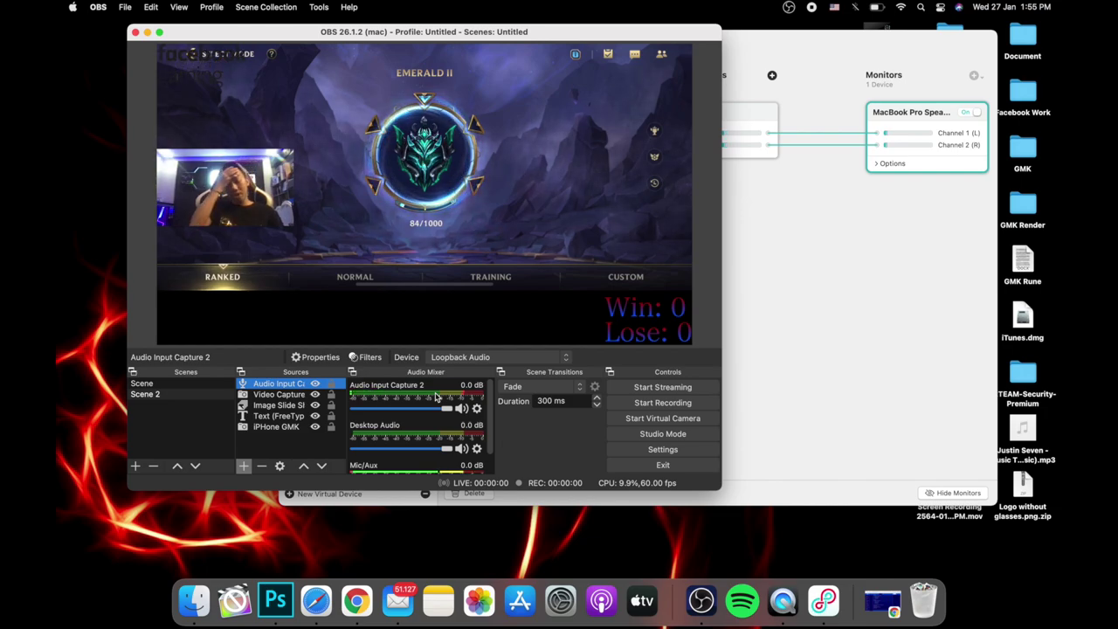
View the Loopback routing again, return to OBS, move its window slightly, and select the iPhone GMK source in the preview
left_click(837, 312)
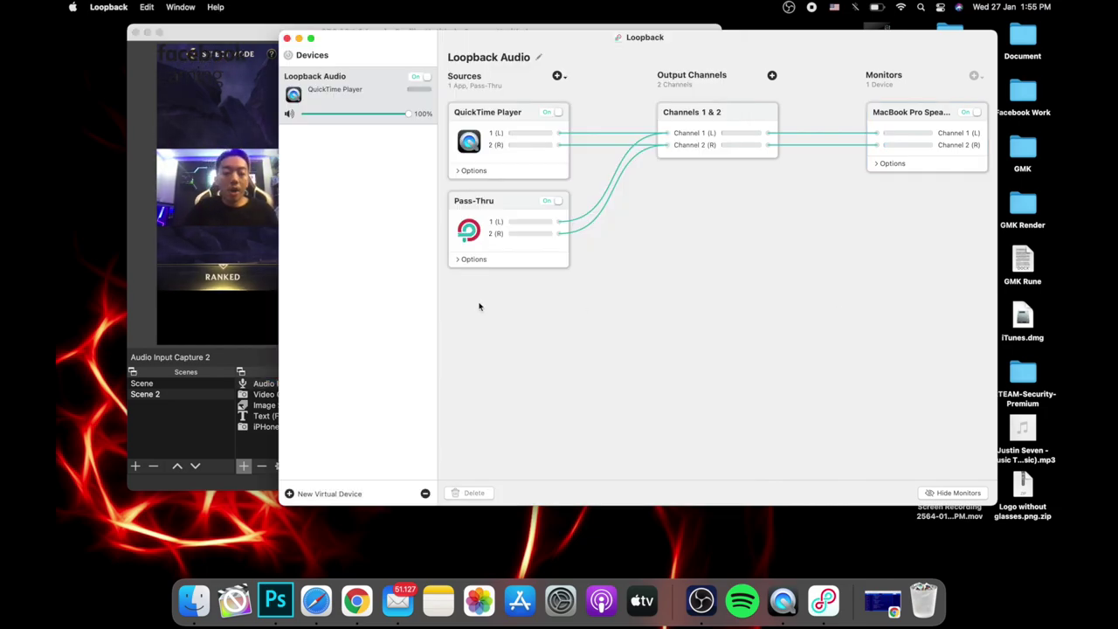
left_click(153, 109)
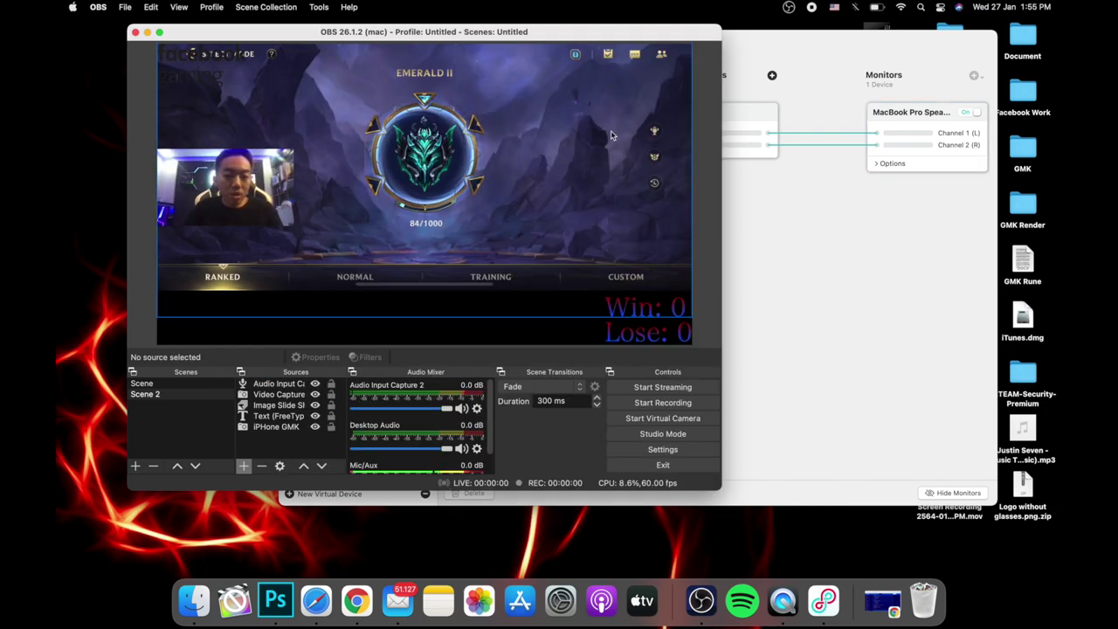
mouse_move(640, 32)
left_mouse_down()
mouse_move(659, 32)
mouse_move(625, 28)
left_mouse_up()
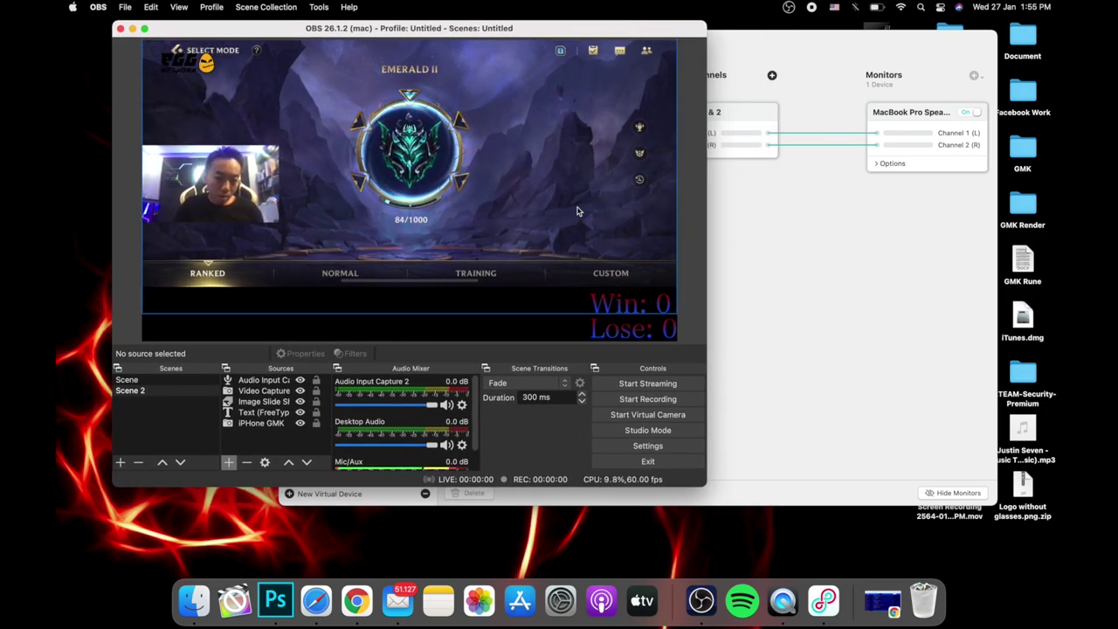
left_click(660, 278)
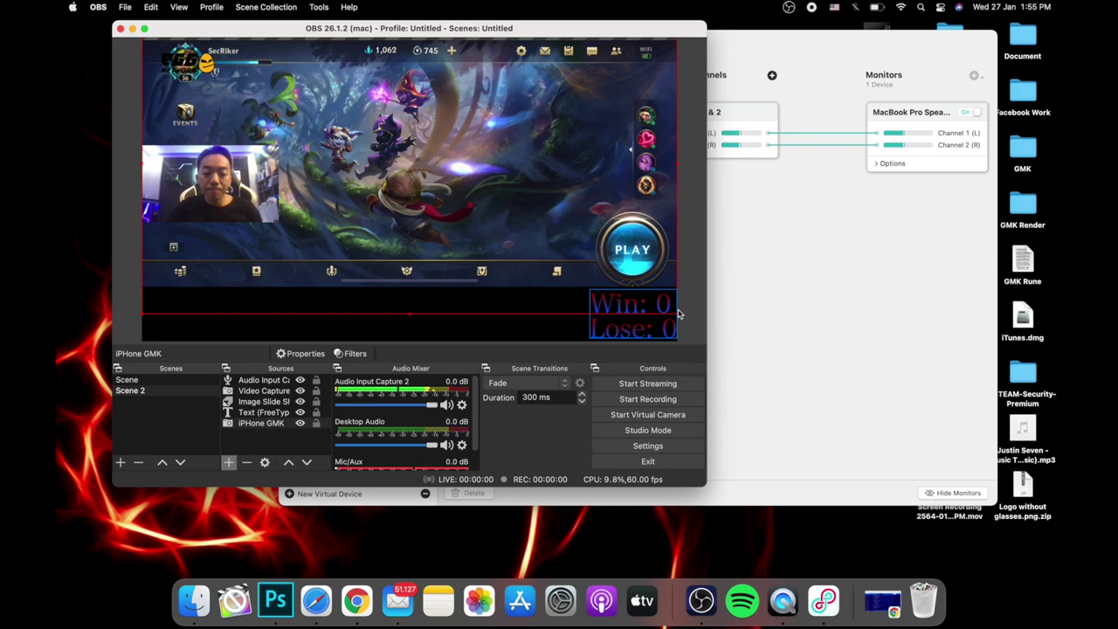
Switch to Chrome and open the bookmarked Gaming Streamer Dashboard from the Facebook LIVE folder
left_click(357, 600)
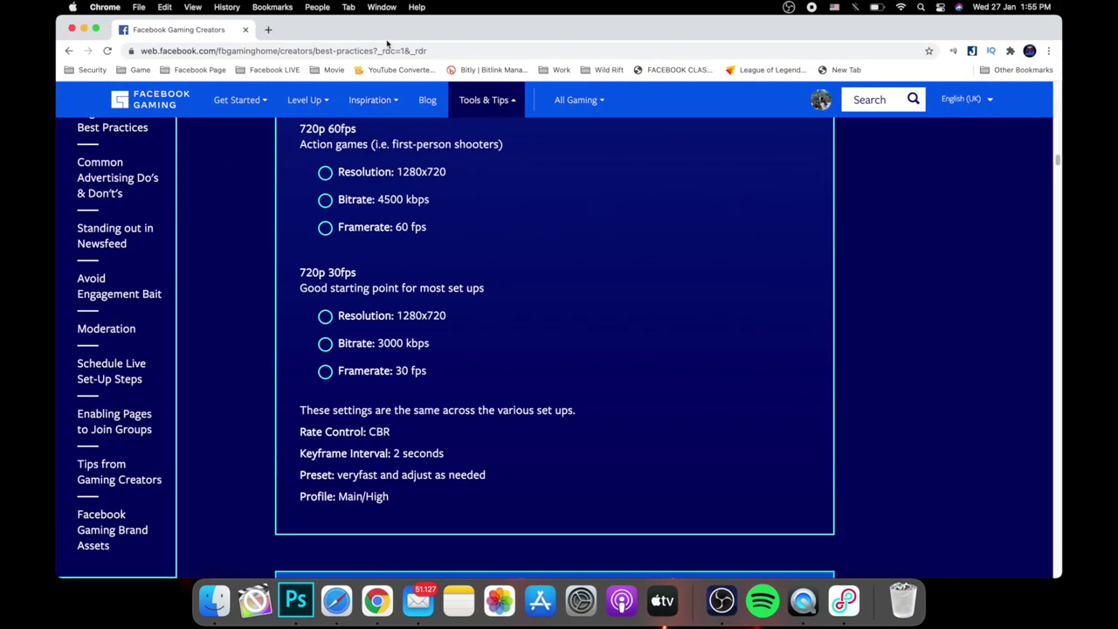
left_click(388, 57)
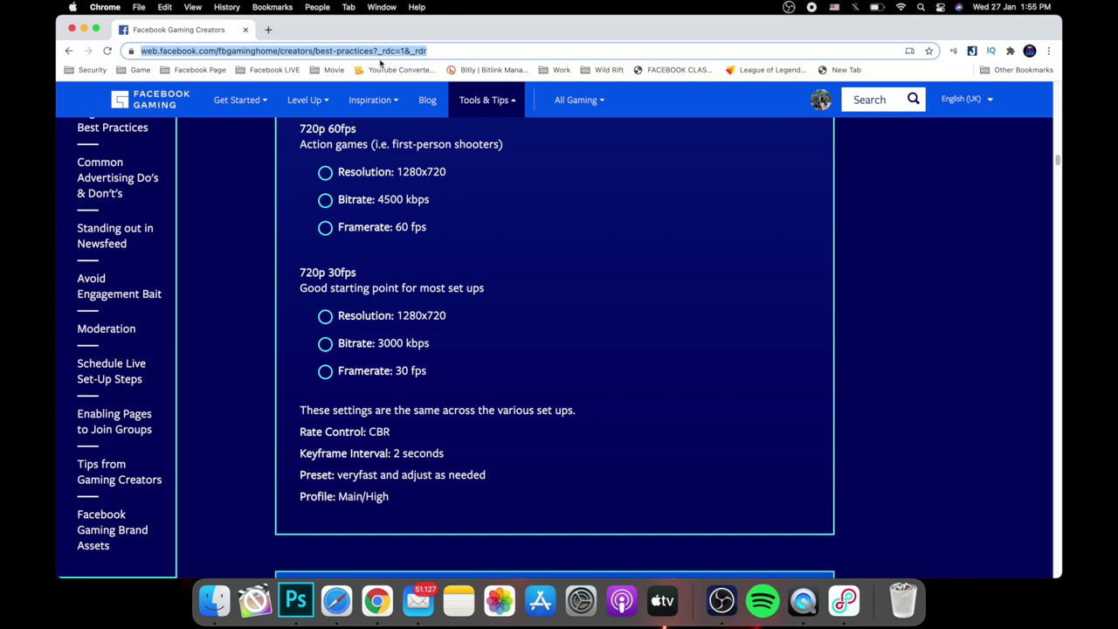
left_click(297, 70)
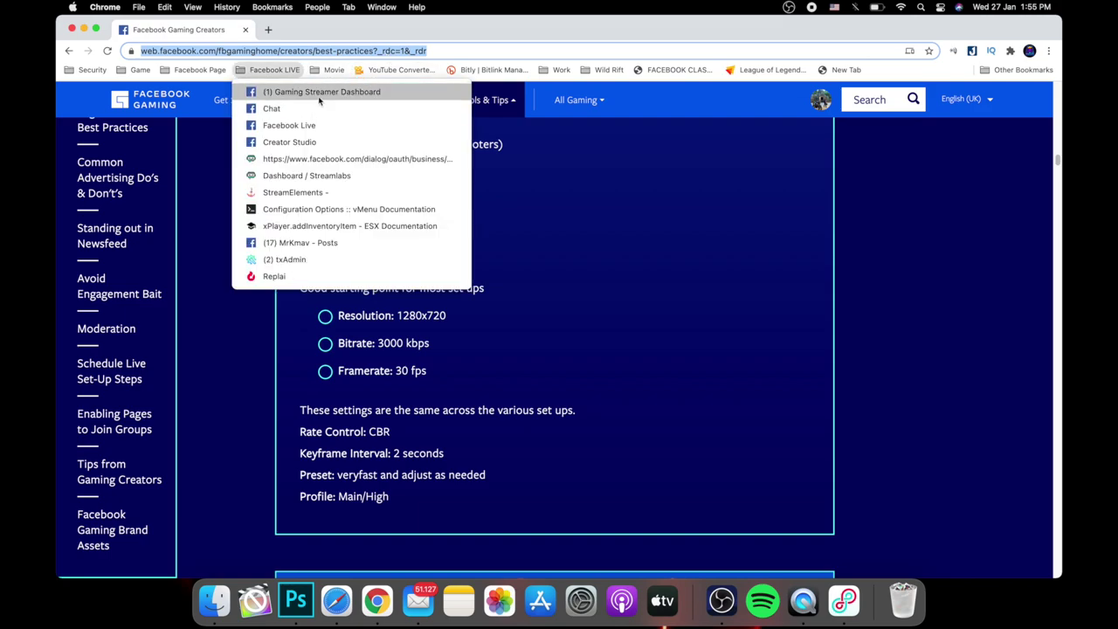
left_click(318, 93)
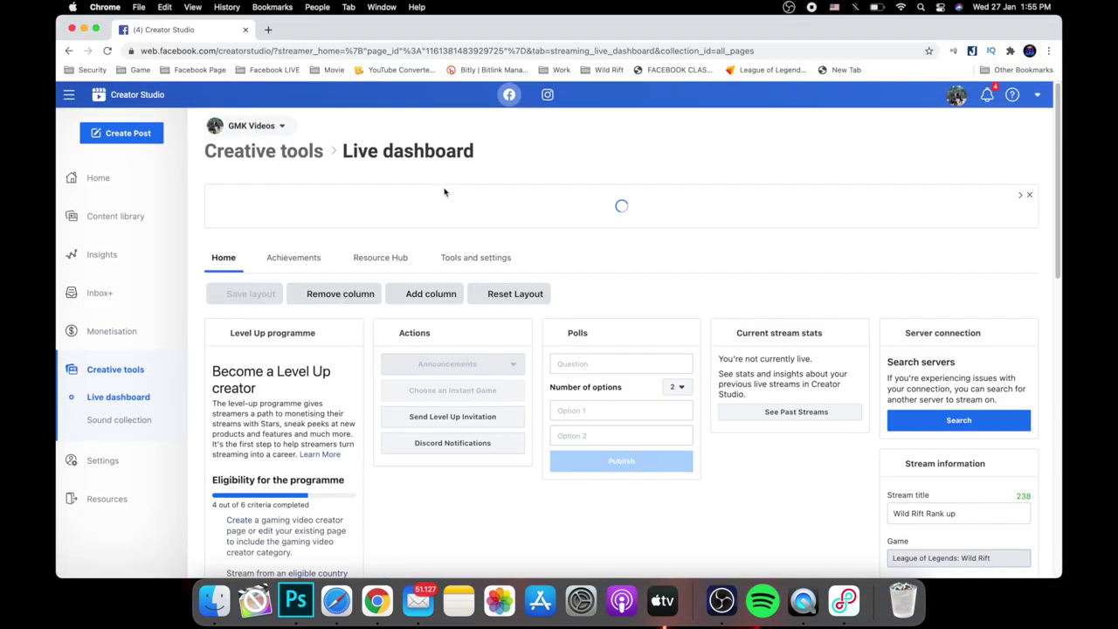
Set up a live stream from the Live dashboard and go to the Live stream setup section of Live Producer
scroll(445, 192, "down", 3)
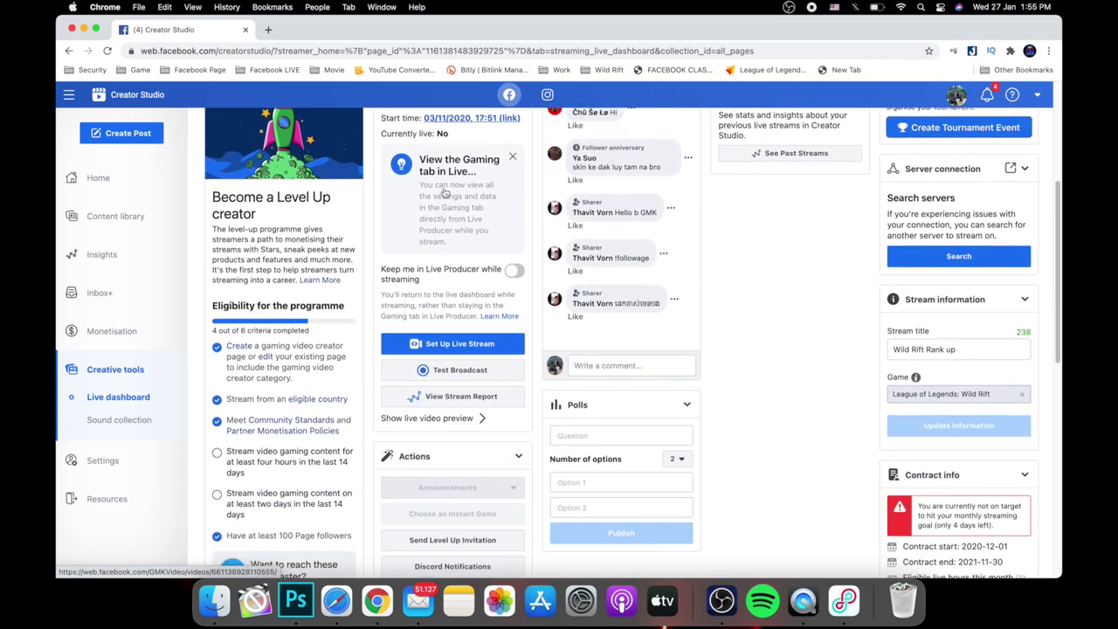
scroll(443, 191, "down", 1)
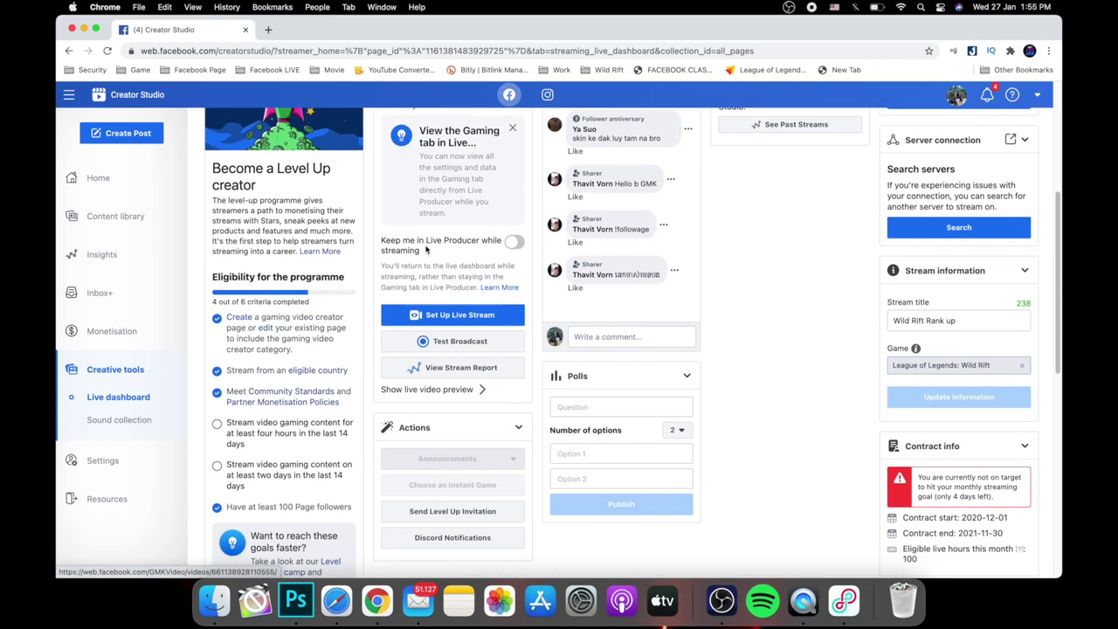
left_click(439, 316)
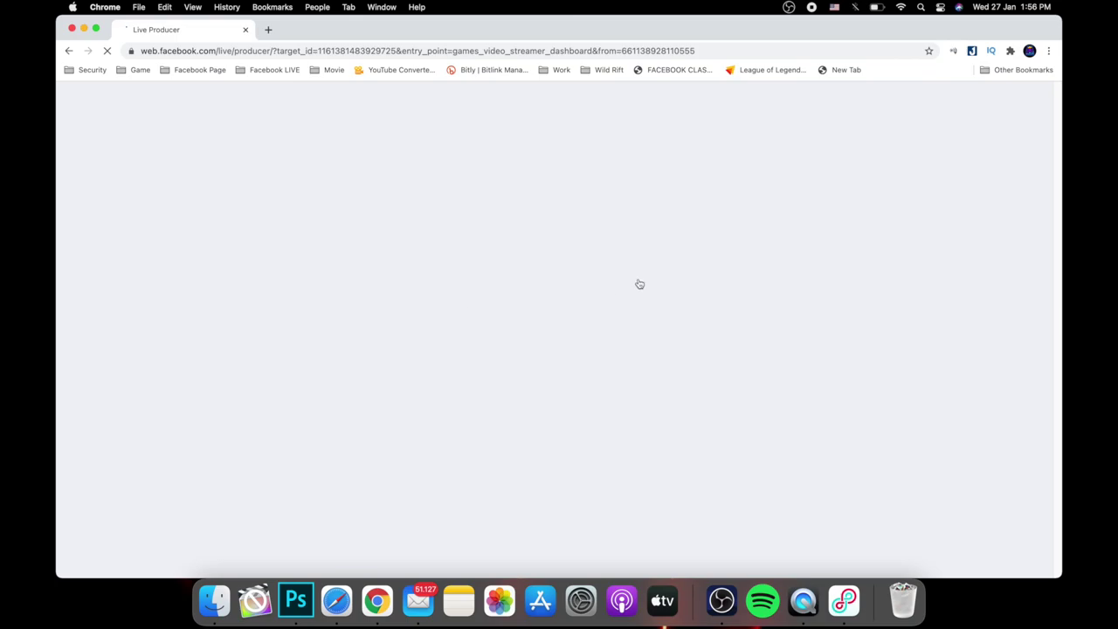
scroll(599, 410, "down", 5)
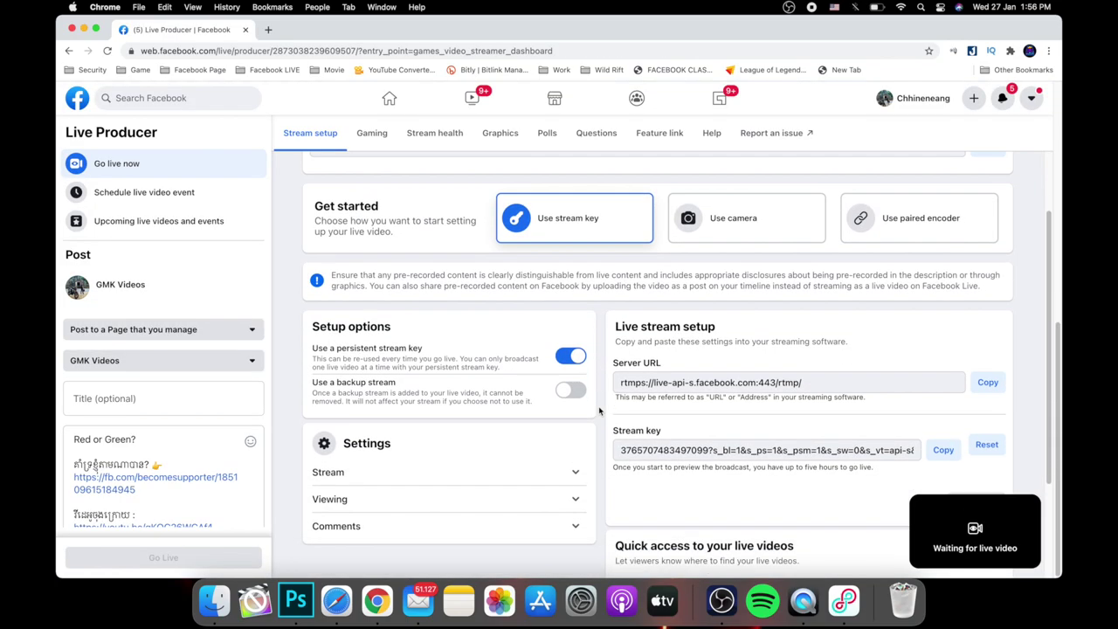
scroll(599, 403, "down", 1)
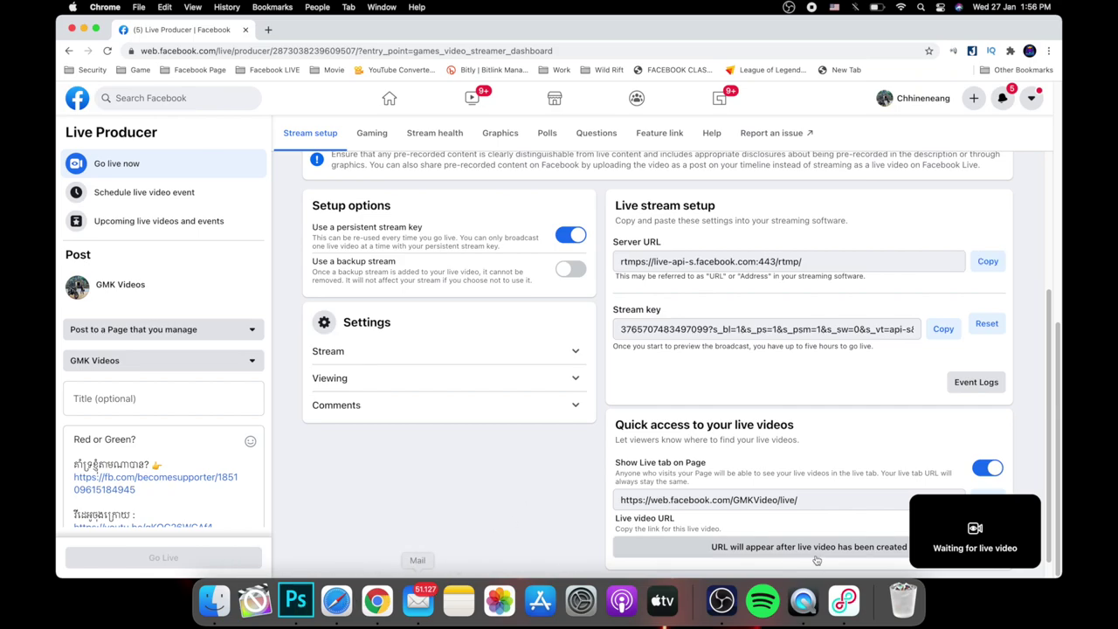
Switch to OBS, set the custom stream server to rtmps://live-api-s.facebook.com:443/rtmp/ and save the settings
left_click(721, 601)
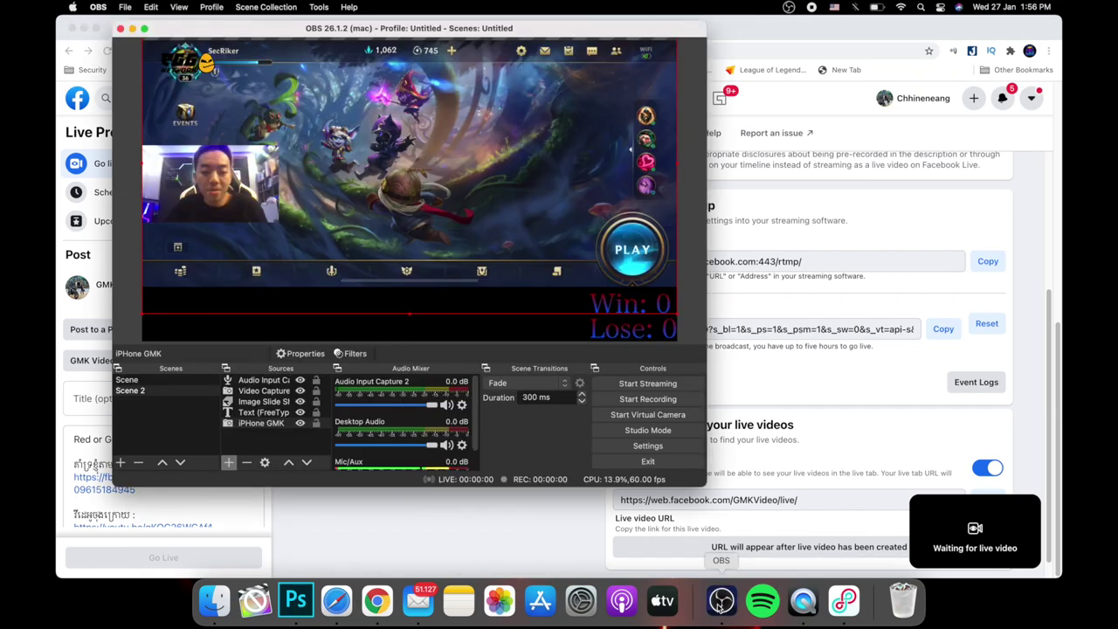
left_click(638, 445)
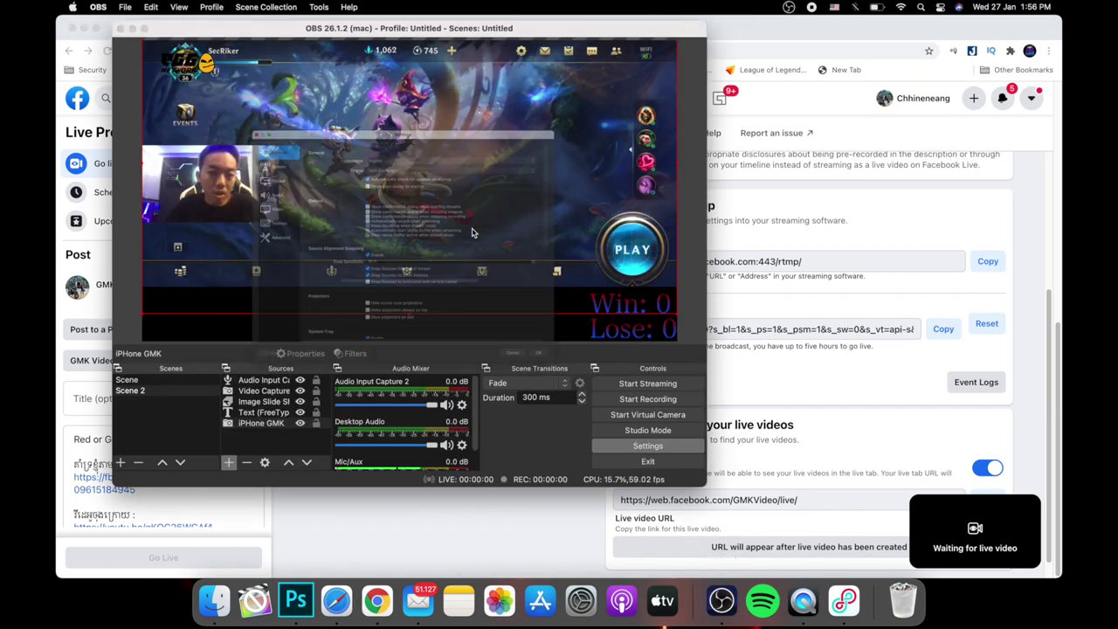
left_click(153, 94)
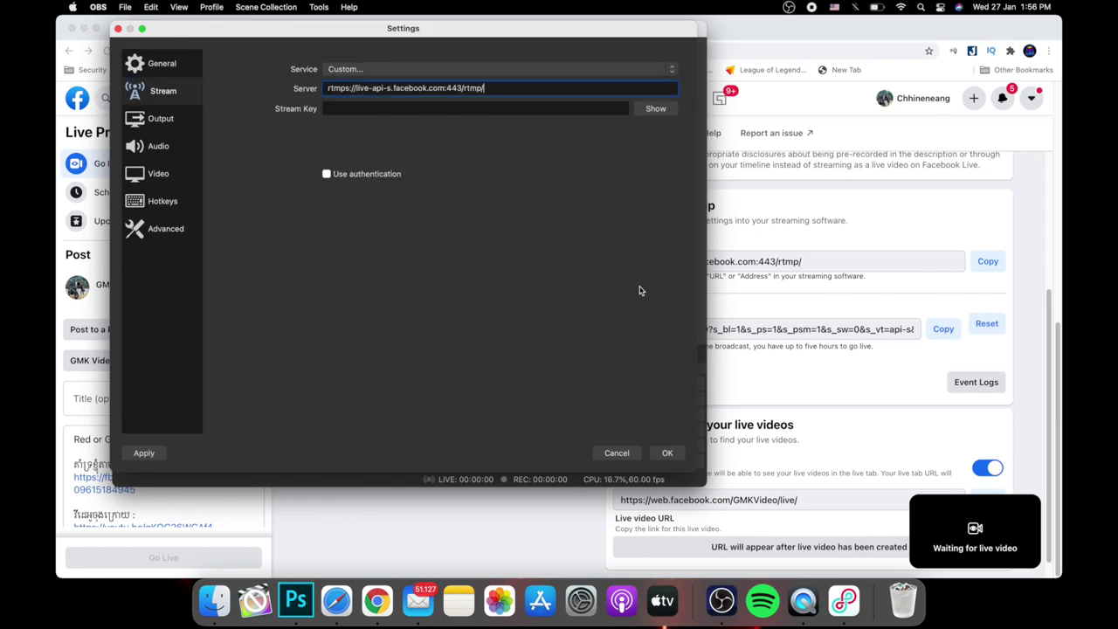
left_click(667, 448)
Copy the stream key from Facebook Live Producer, enter it as the Stream Key in OBS's stream settings and save them
left_click(933, 330)
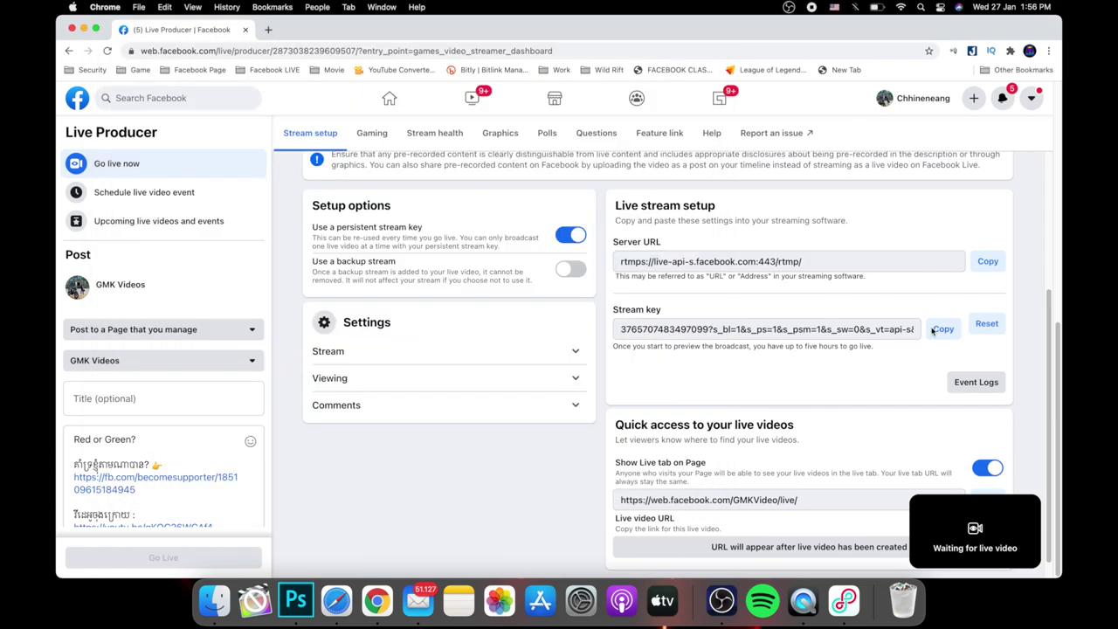
left_click(727, 600)
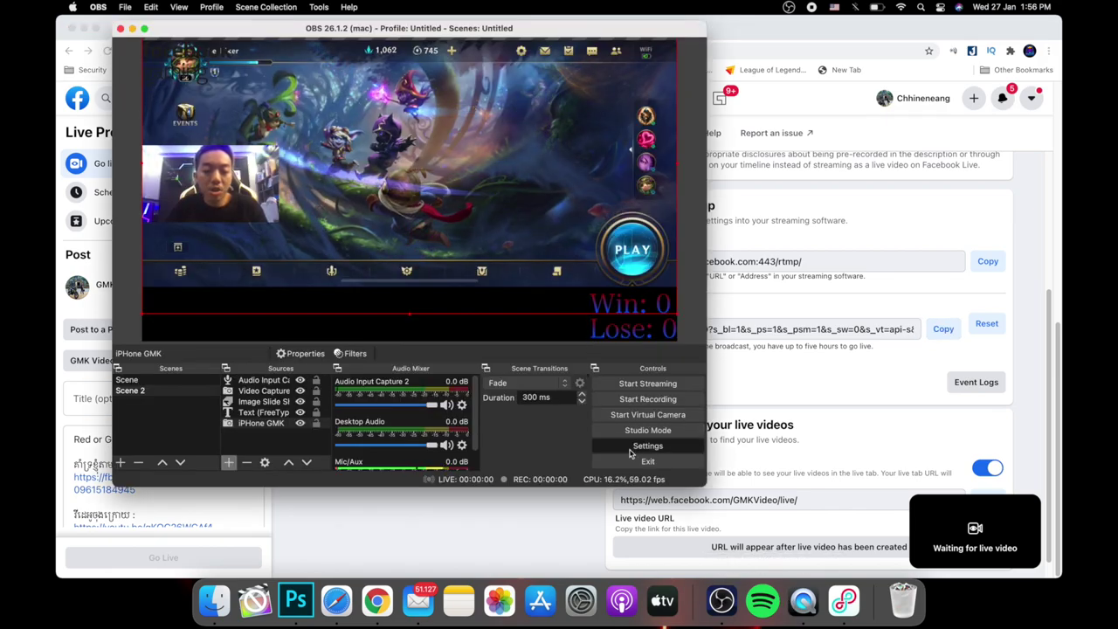
key("super+comma")
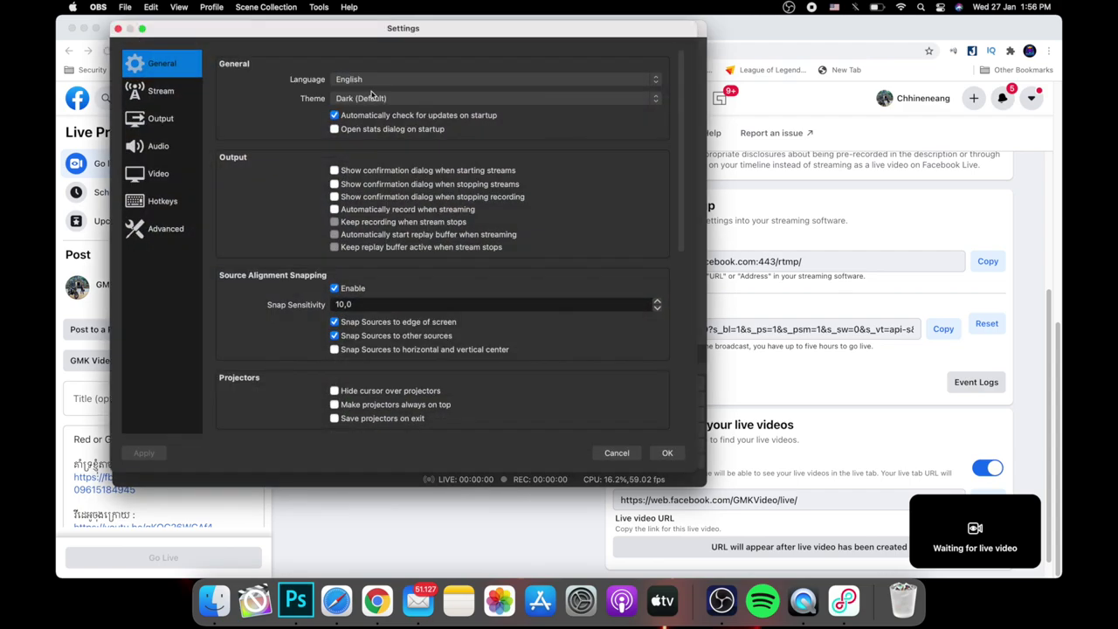
left_click(147, 93)
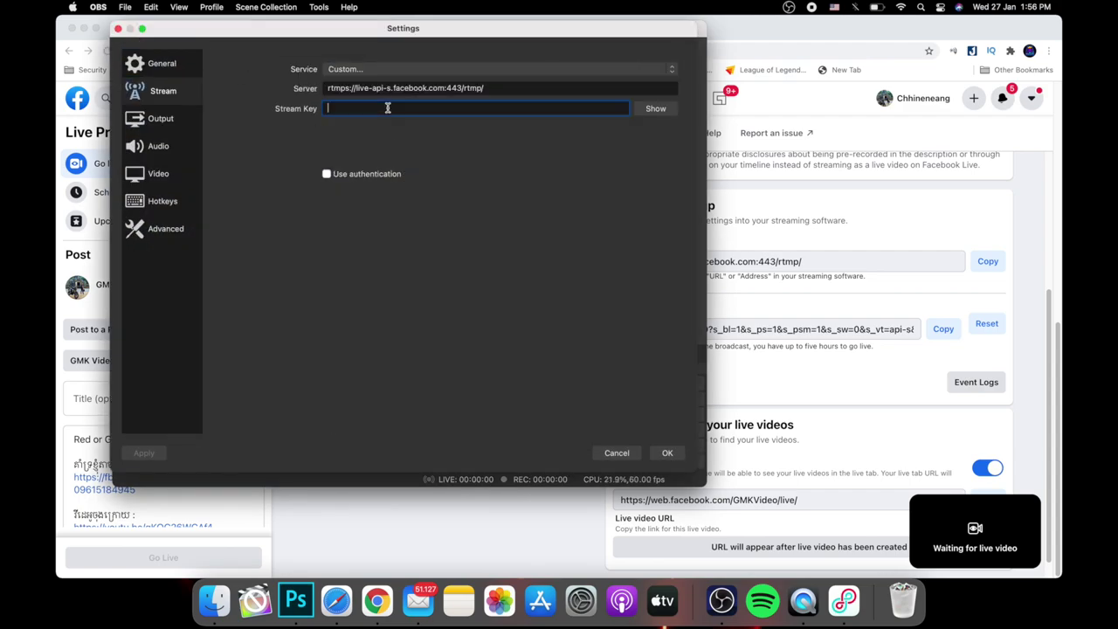
left_click(667, 451)
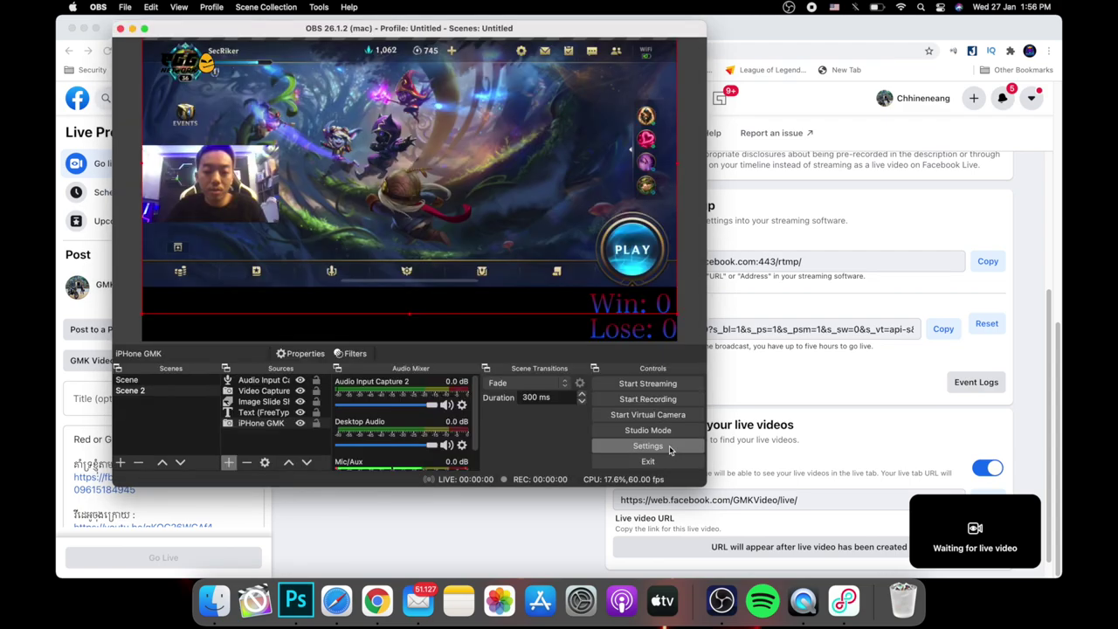
Start streaming from OBS and return to Live Producer in Chrome to review the live post's title and description
left_click(633, 385)
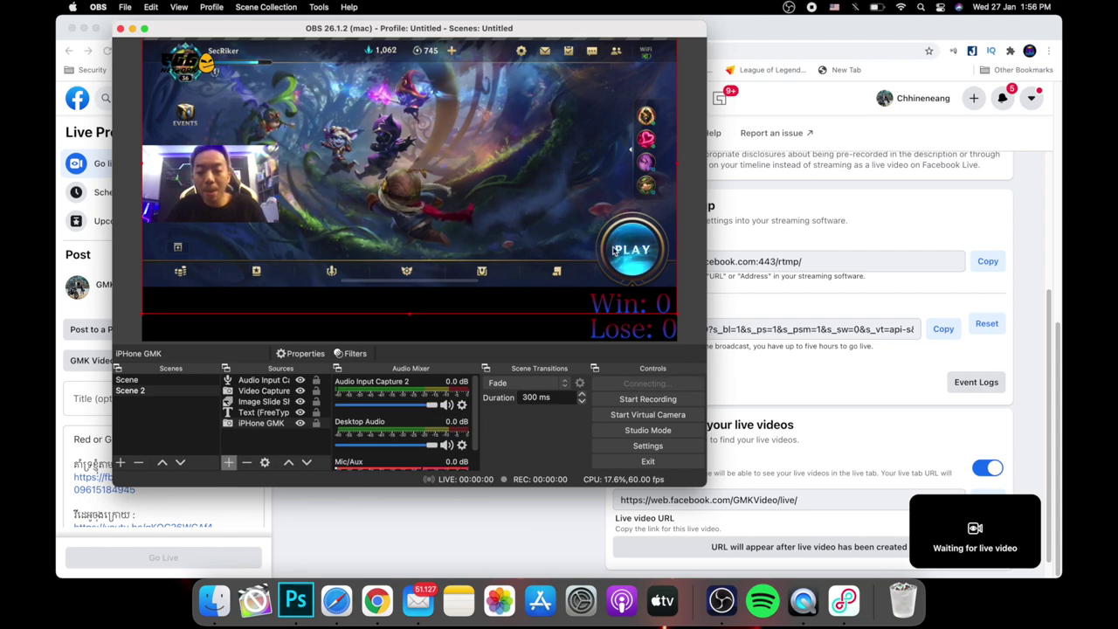
left_click(443, 542)
scroll(208, 475, "down", 5)
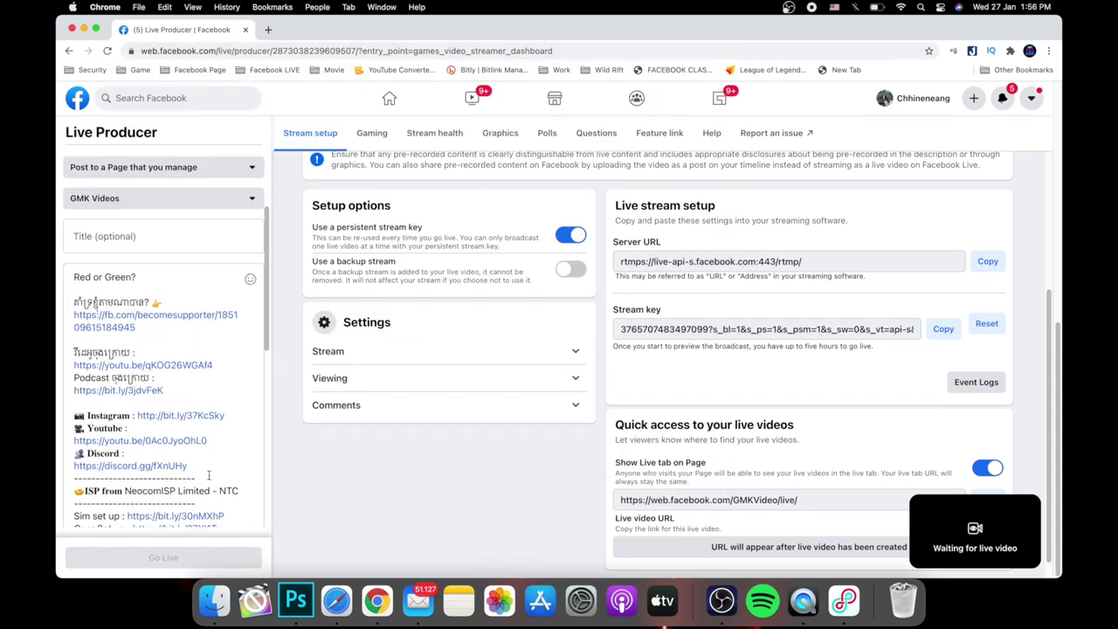